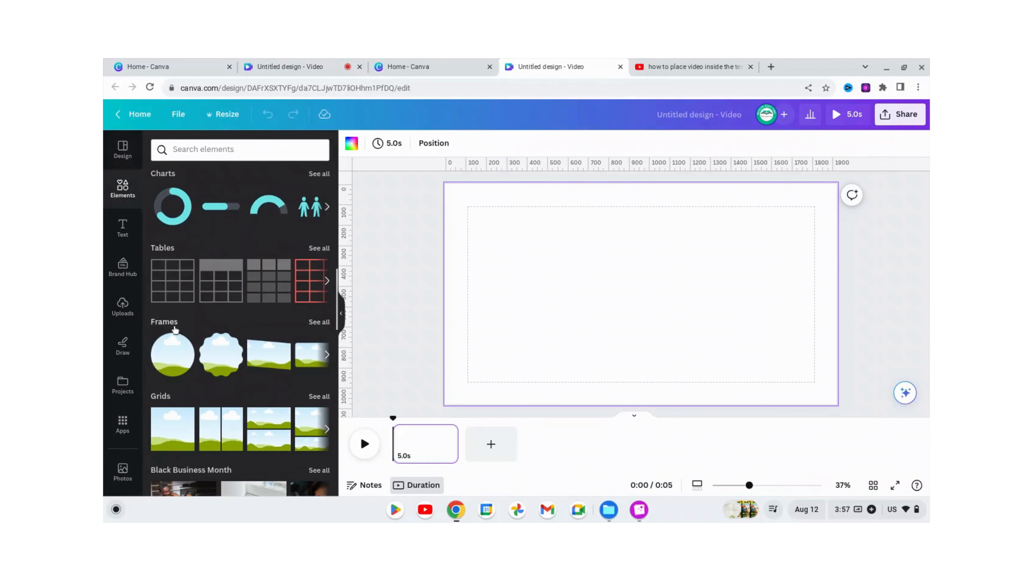
# Search the Frames collection for "c" and add the first serif letter C frame to the page.
pyautogui.click(171, 326)
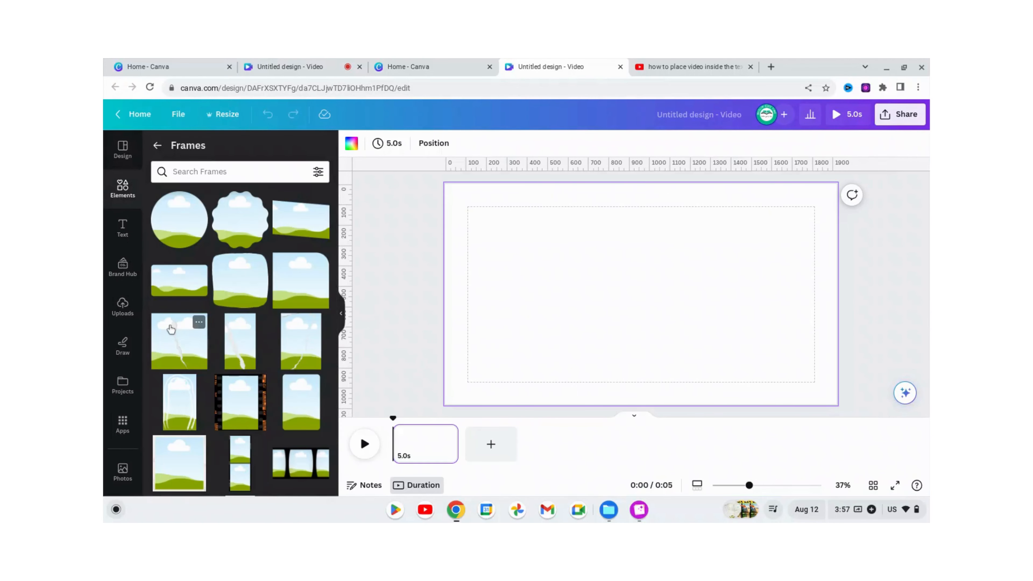
pyautogui.click(201, 173)
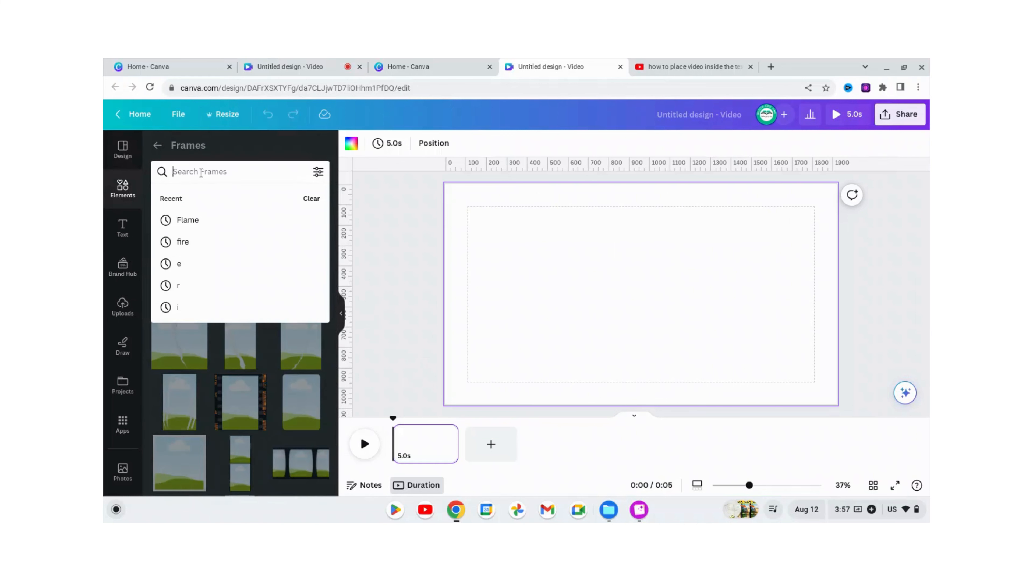
pyautogui.write('c')
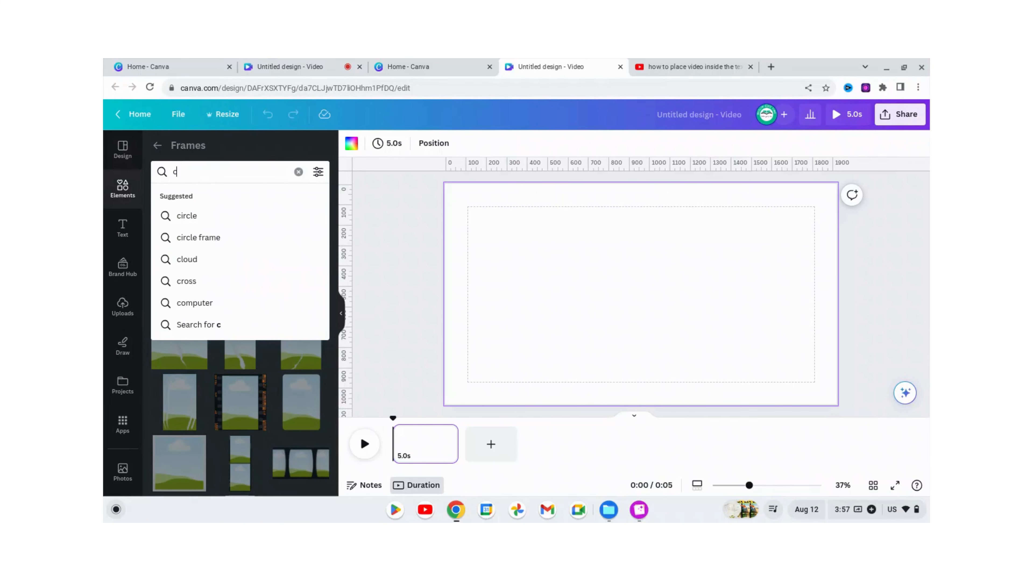
pyautogui.press('Return')
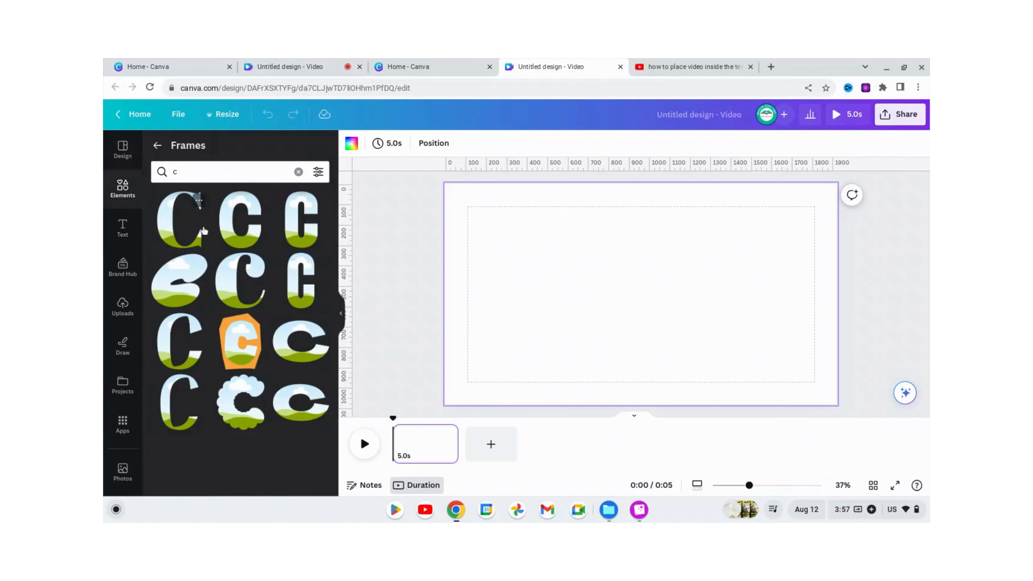
pyautogui.click(179, 222)
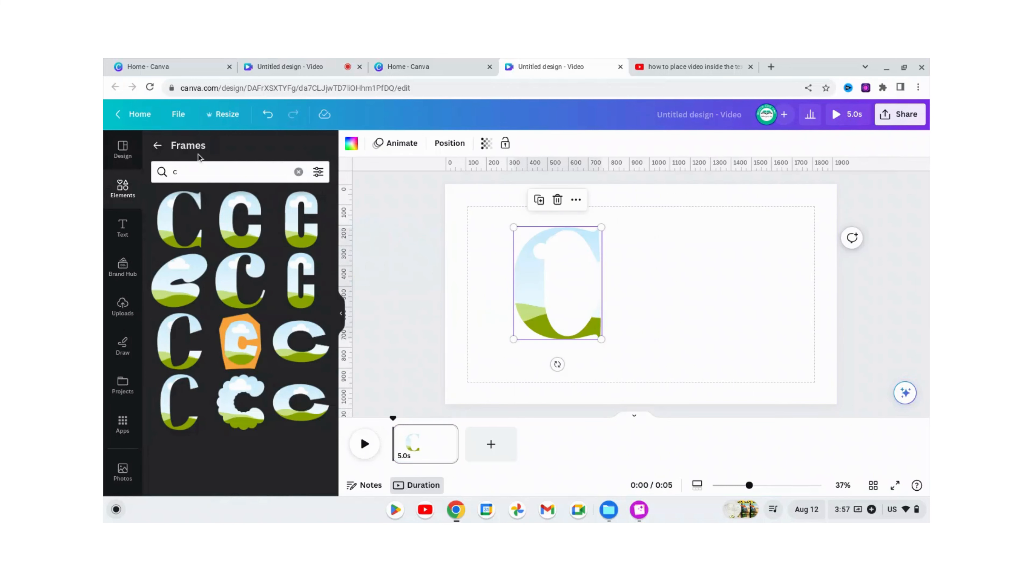
# Search the frames for "a" and place the first bold capital A frame beside the C, aligned with it.
pyautogui.click(171, 171)
pyautogui.write('a')
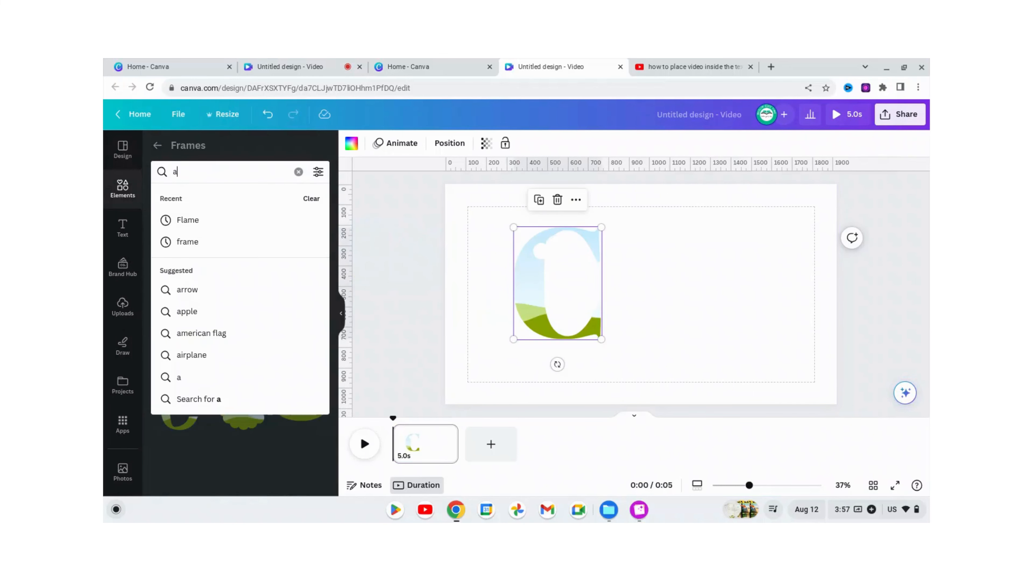
pyautogui.press('Return')
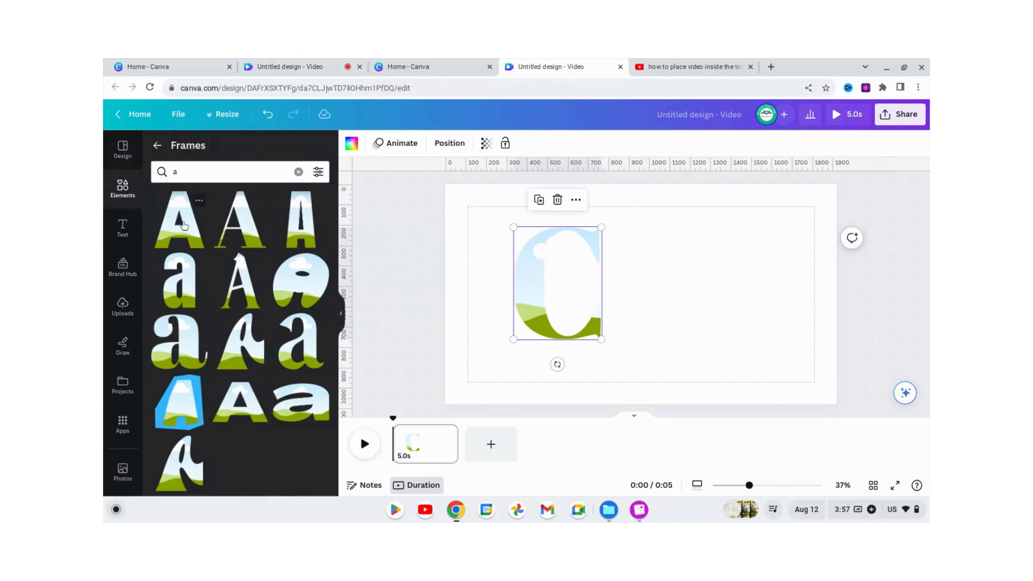
pyautogui.click(181, 226)
pyautogui.moveTo(224, 235); pyautogui.dragTo(648, 263)
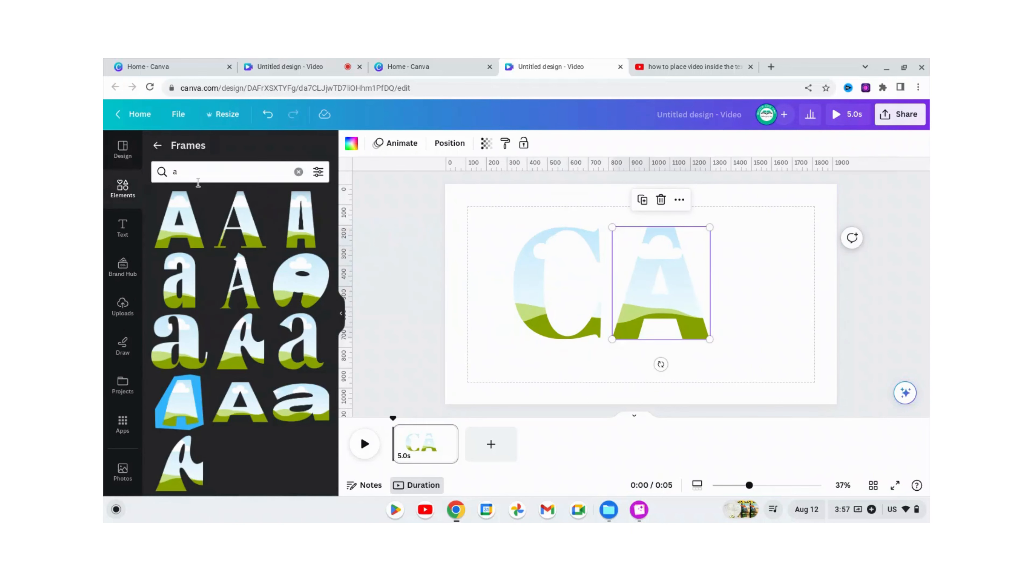
# Search the frames for "t" and place the first capital T frame on the page after the A.
pyautogui.click(176, 169)
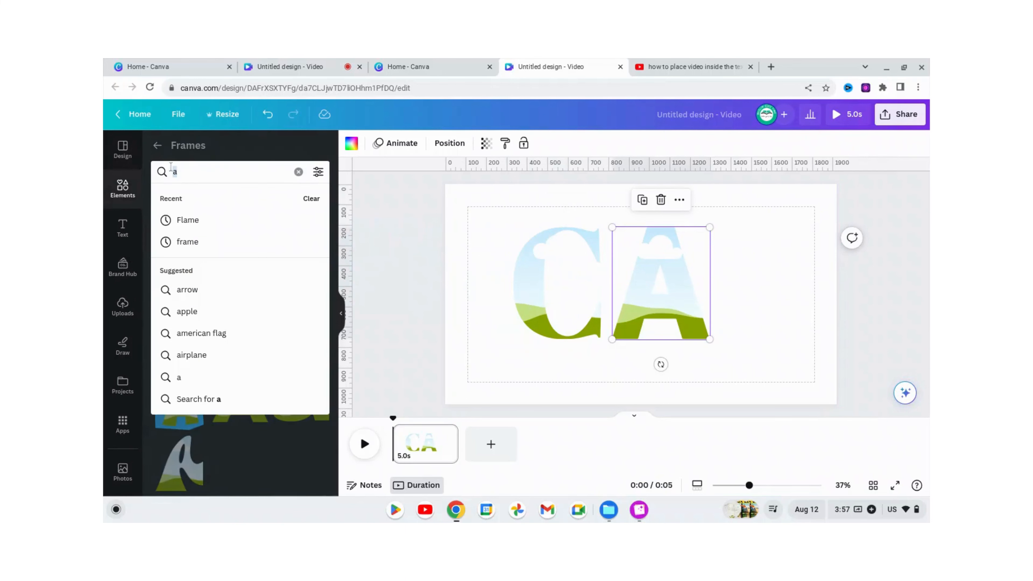
pyautogui.write('t')
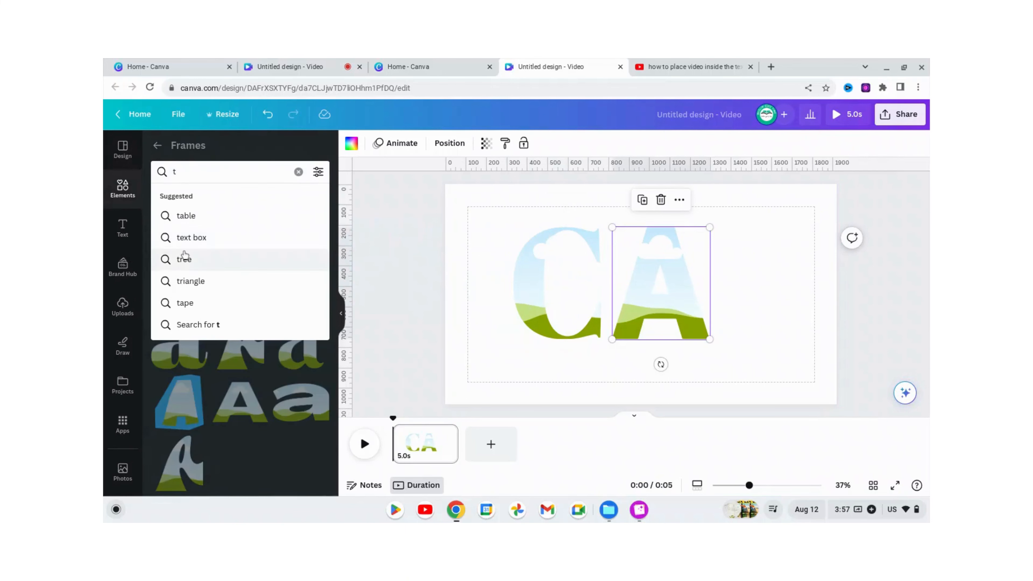
pyautogui.press('Return')
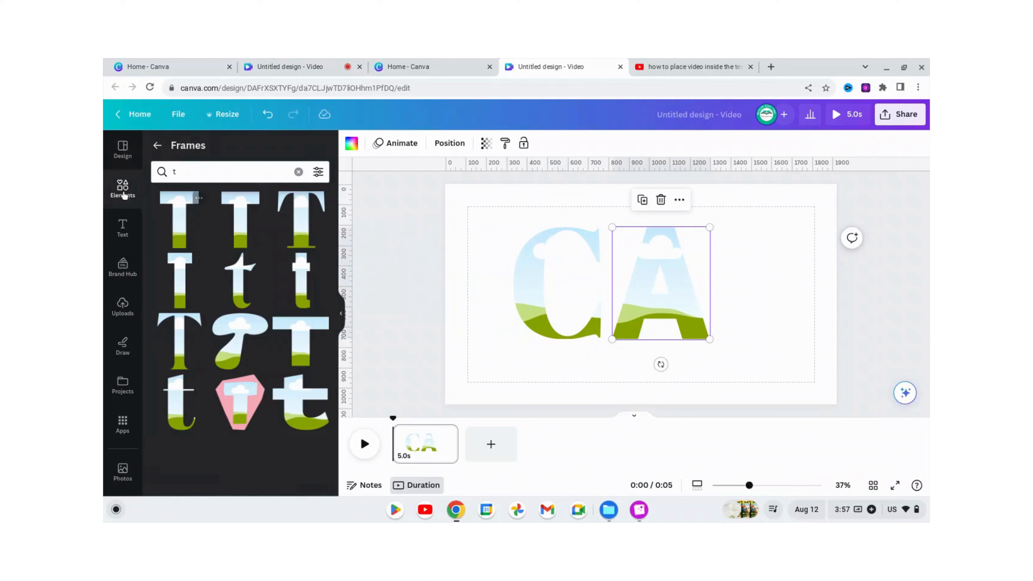
pyautogui.click(190, 226)
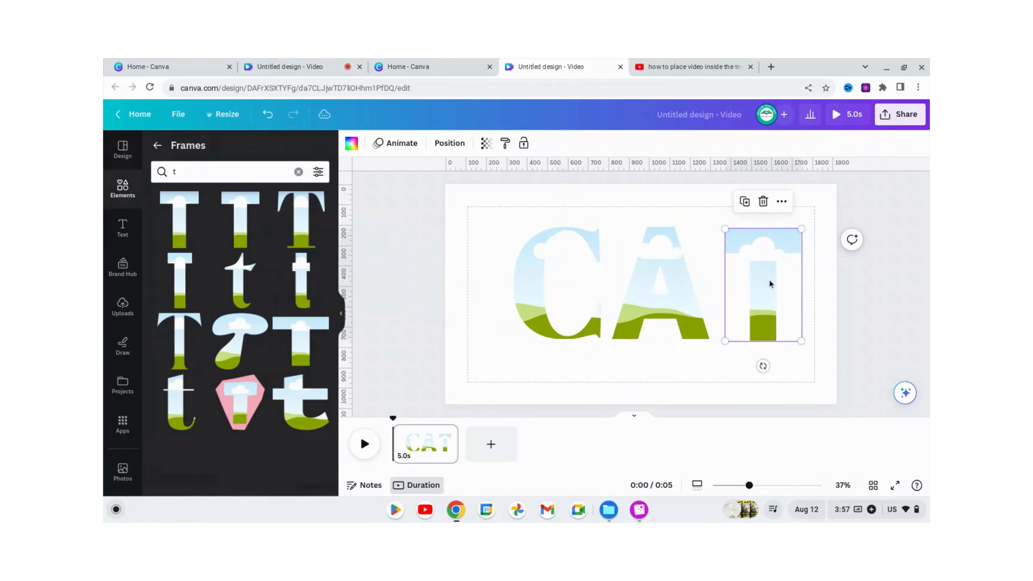
# Align the T frame with the A at even spacing, and centre all three letter frames together horizontally on the page.
pyautogui.moveTo(768, 281); pyautogui.dragTo(762, 282)
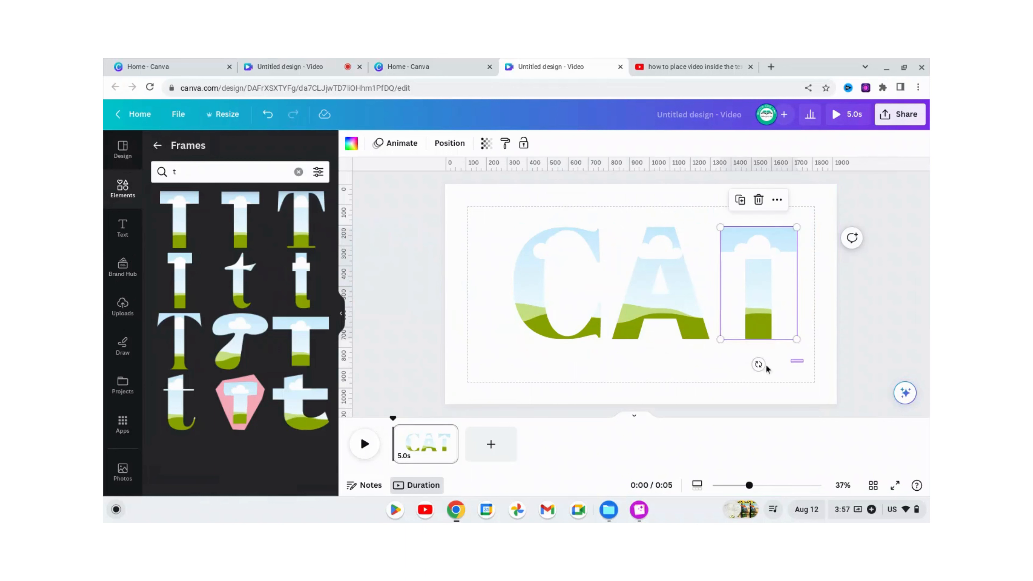
pyautogui.moveTo(798, 360); pyautogui.dragTo(488, 245)
pyautogui.moveTo(679, 279); pyautogui.dragTo(667, 274)
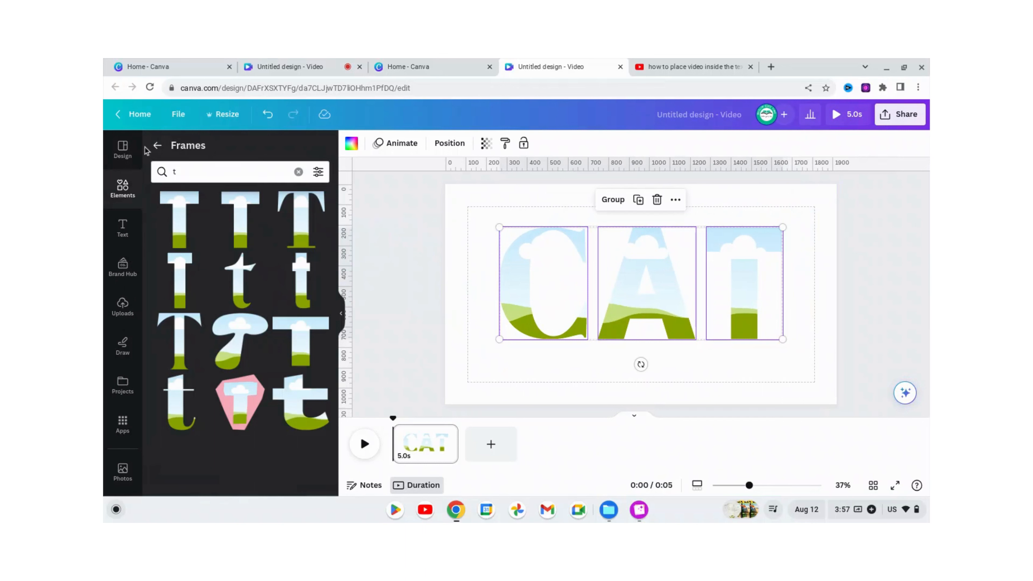
# Leave the frames, open the Videos collection in the elements library and search it for "cat".
pyautogui.click(157, 147)
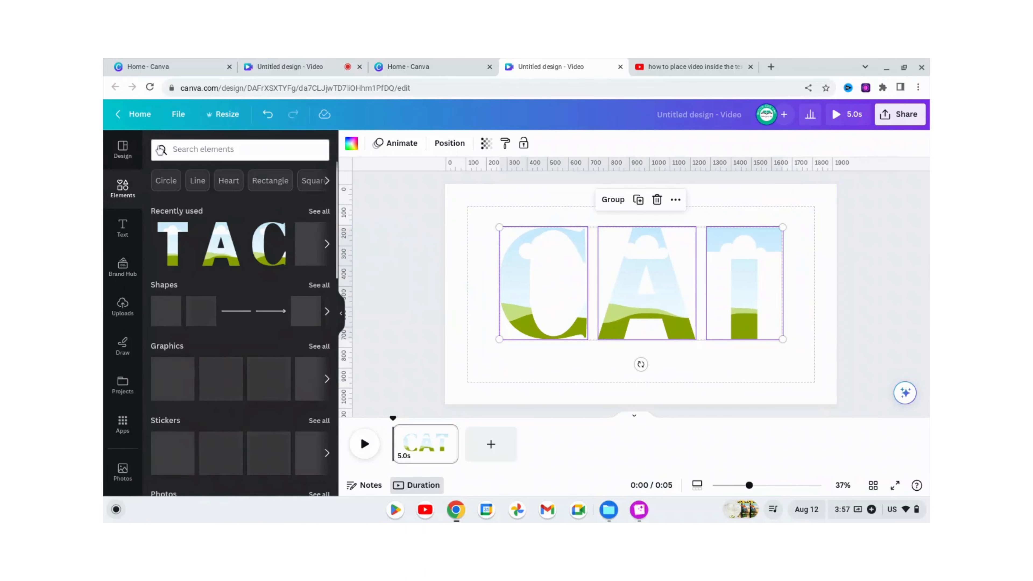
pyautogui.scroll(-4, 191, 342)
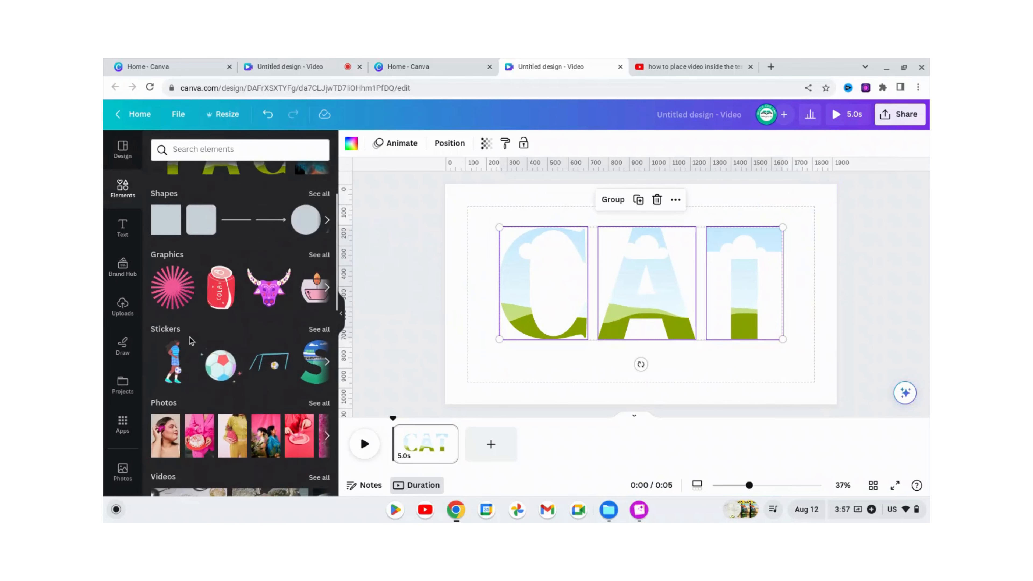
pyautogui.scroll(-2, 190, 342)
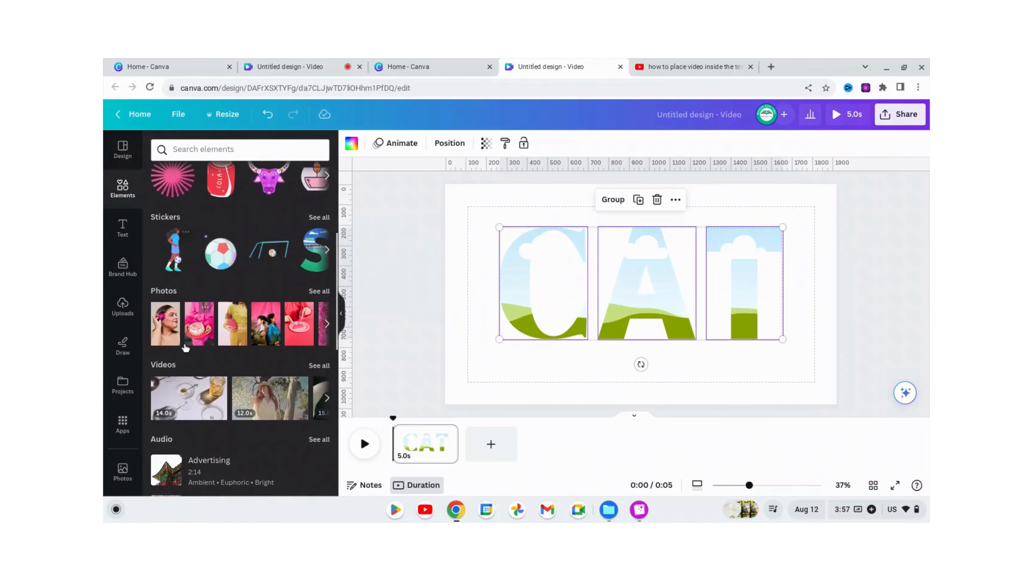
pyautogui.click(166, 373)
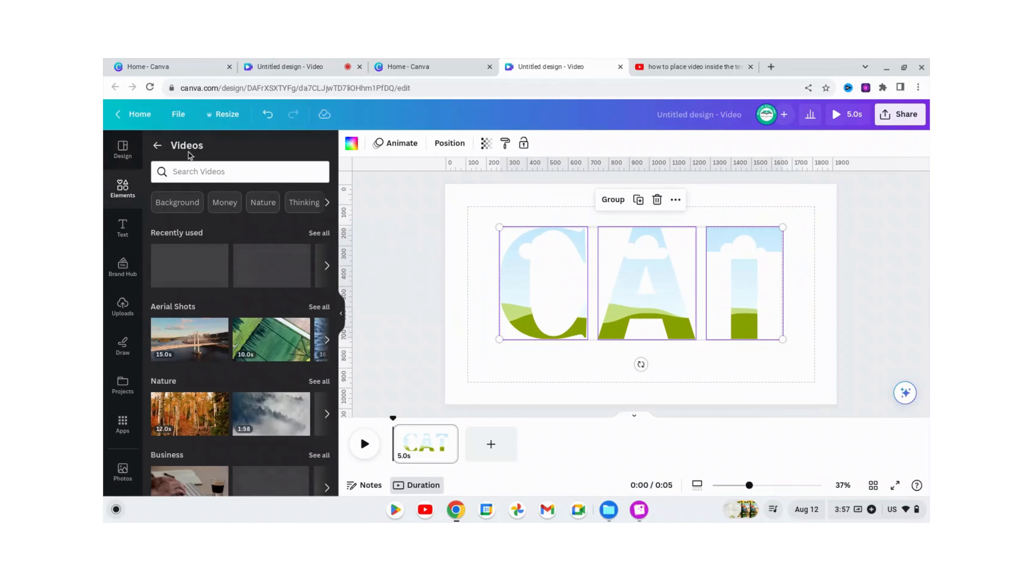
pyautogui.click(181, 175)
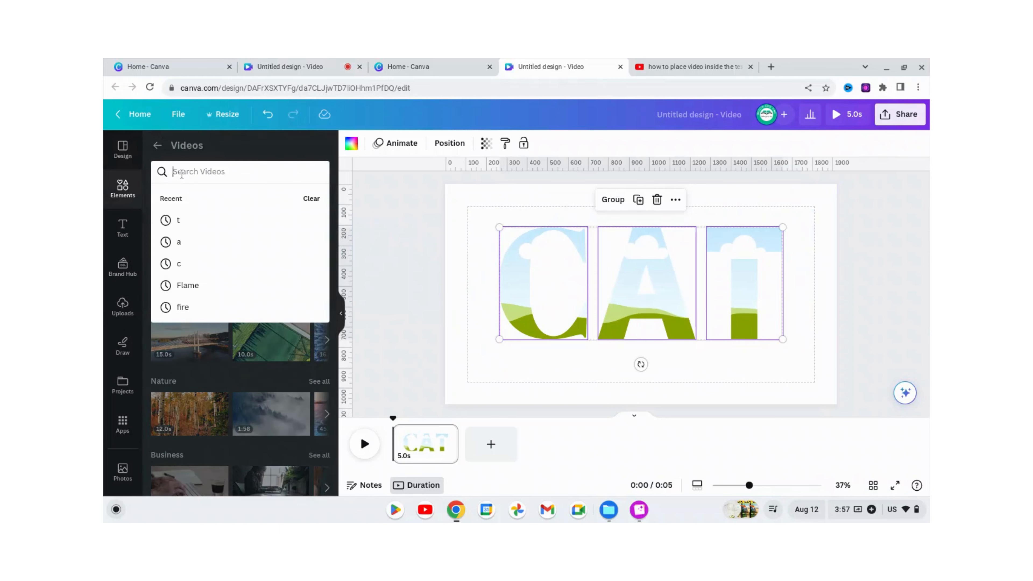
pyautogui.write('cat')
pyautogui.press('Return')
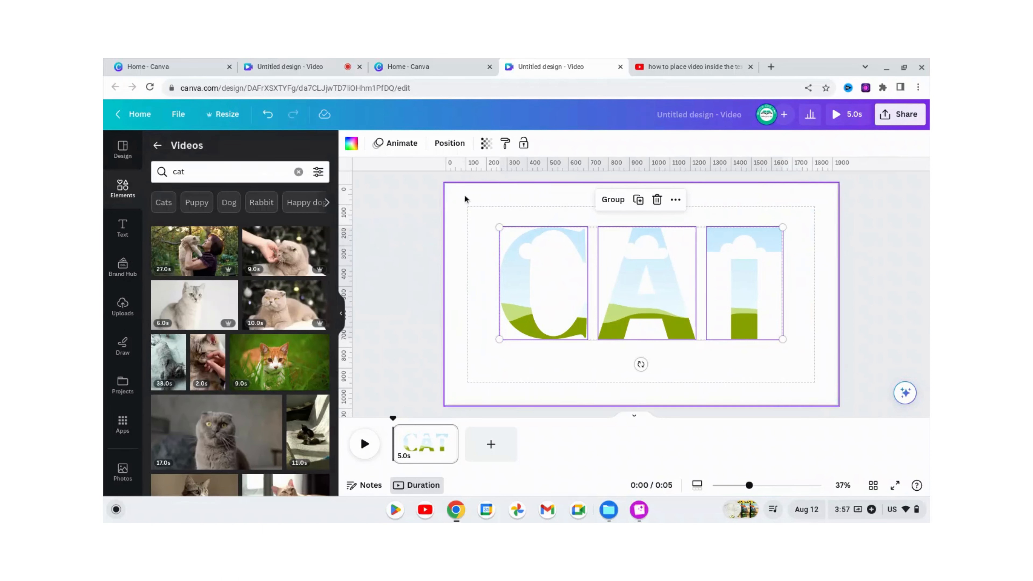
# Fill each of the C, A and T frames with the 9-second video of the orange cat in grass.
pyautogui.scroll(-3, 284, 373)
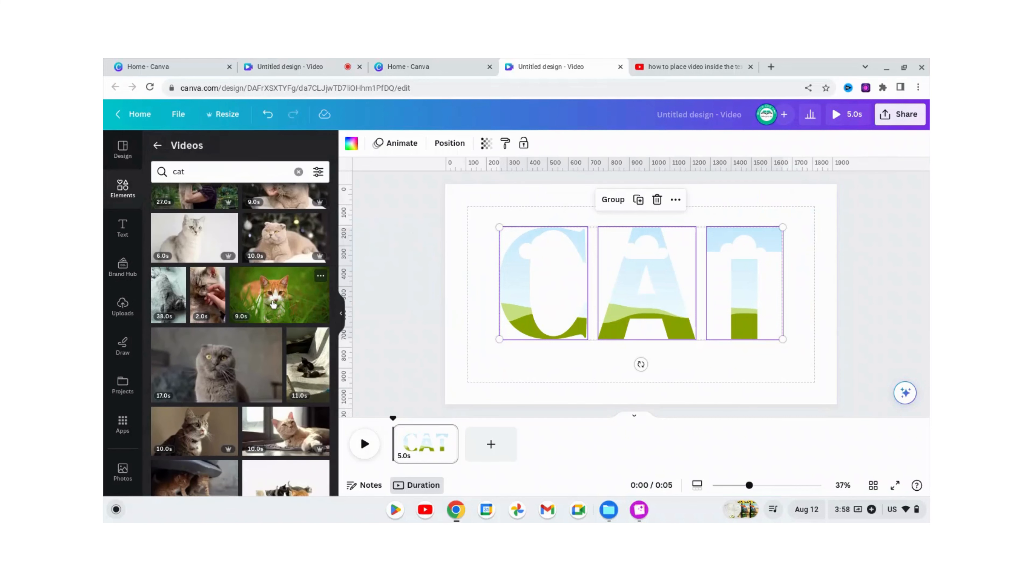
pyautogui.moveTo(273, 305); pyautogui.dragTo(545, 289)
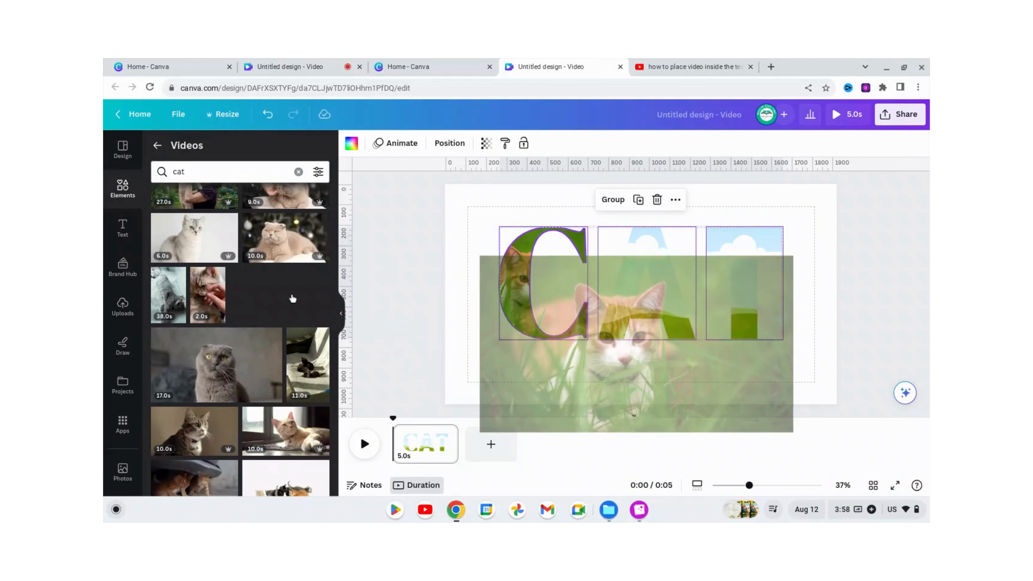
pyautogui.moveTo(293, 299); pyautogui.dragTo(647, 289)
pyautogui.moveTo(280, 301); pyautogui.dragTo(458, 299)
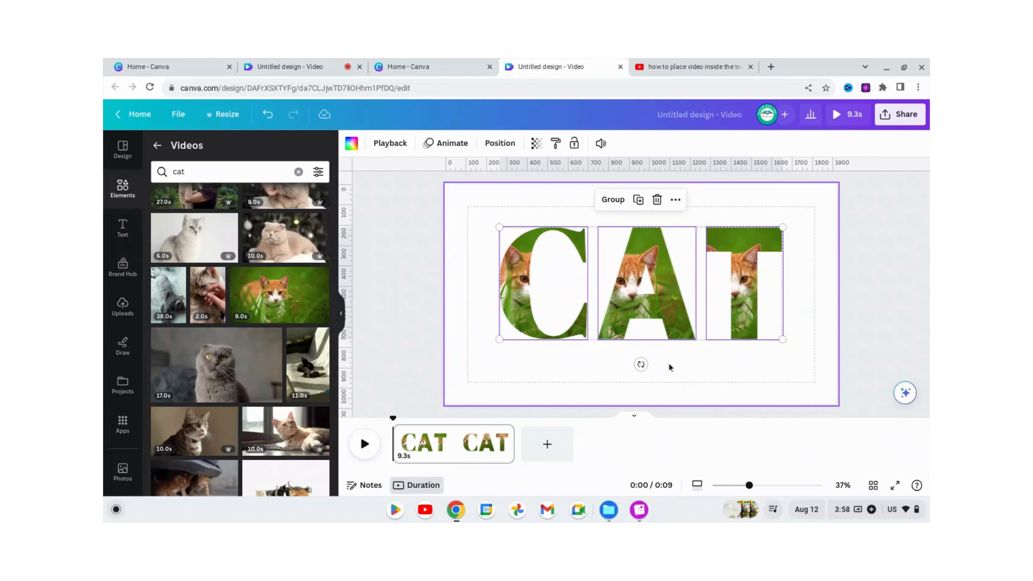
# Deselect the letters and play the page to preview the cat video inside the word, pausing near the end.
pyautogui.click(689, 374)
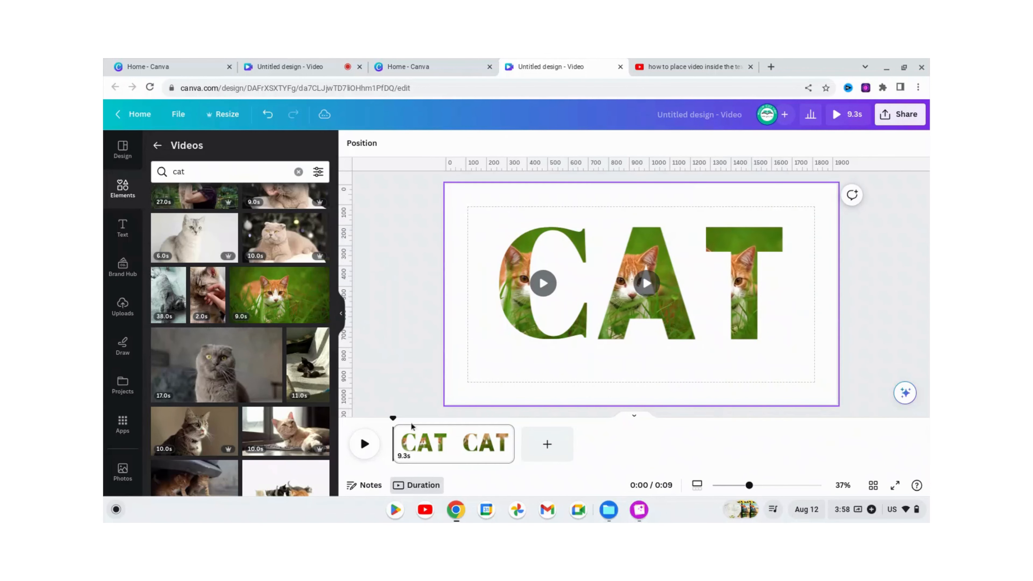
pyautogui.click(364, 444)
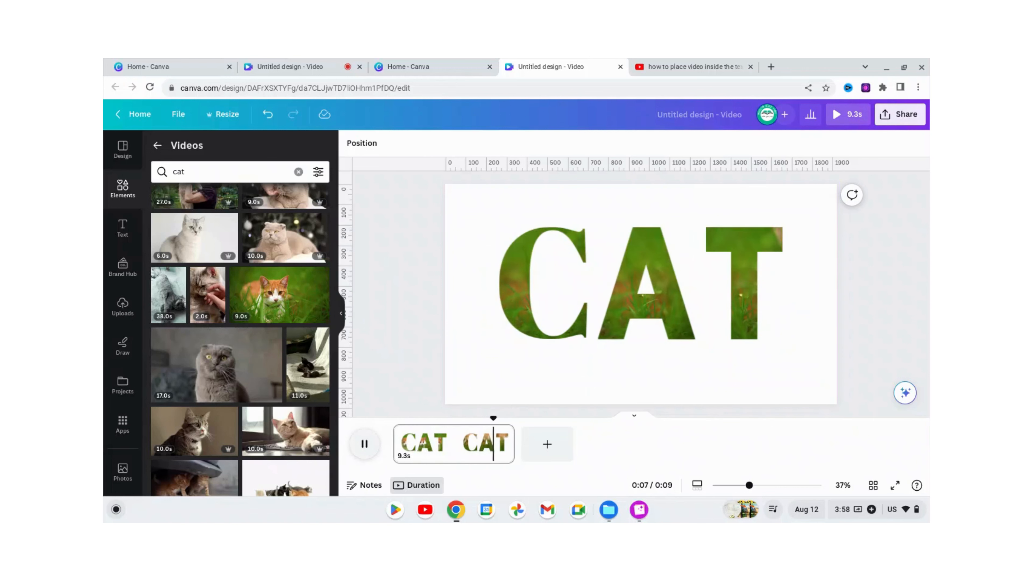
pyautogui.click(369, 448)
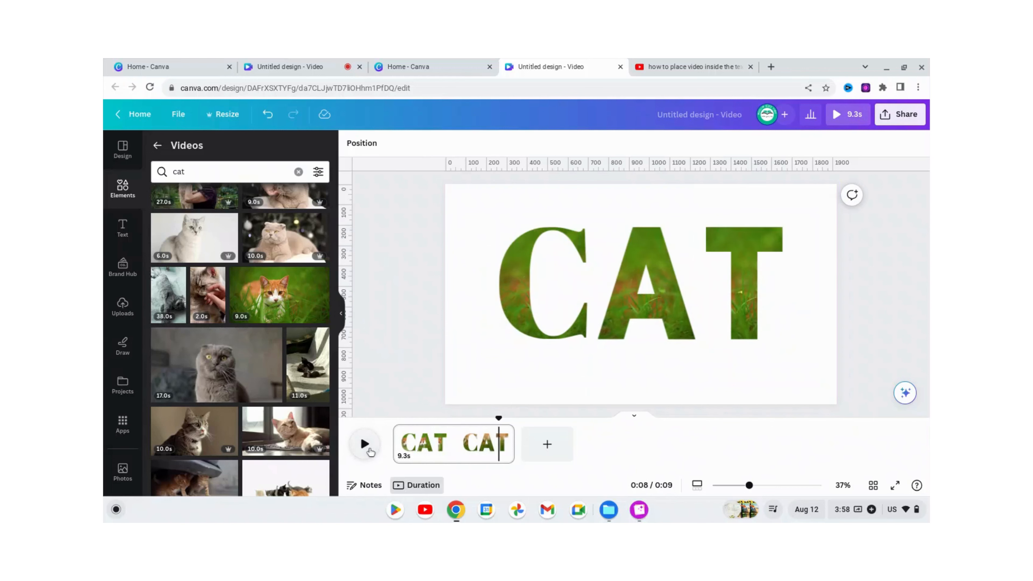
# Download the design as an MP4 video at 1080p (HD) quality.
pyautogui.click(902, 121)
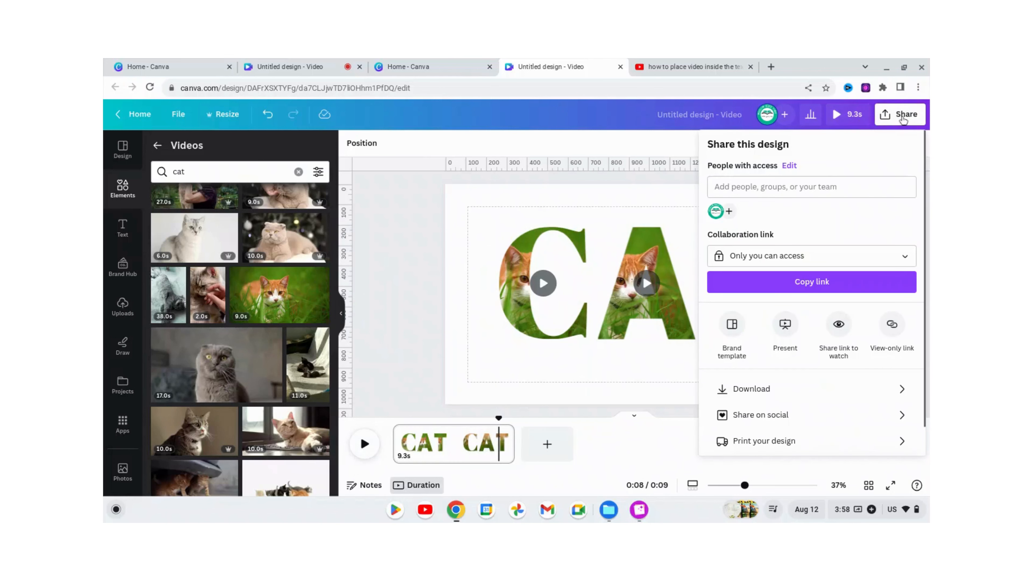
pyautogui.click(762, 395)
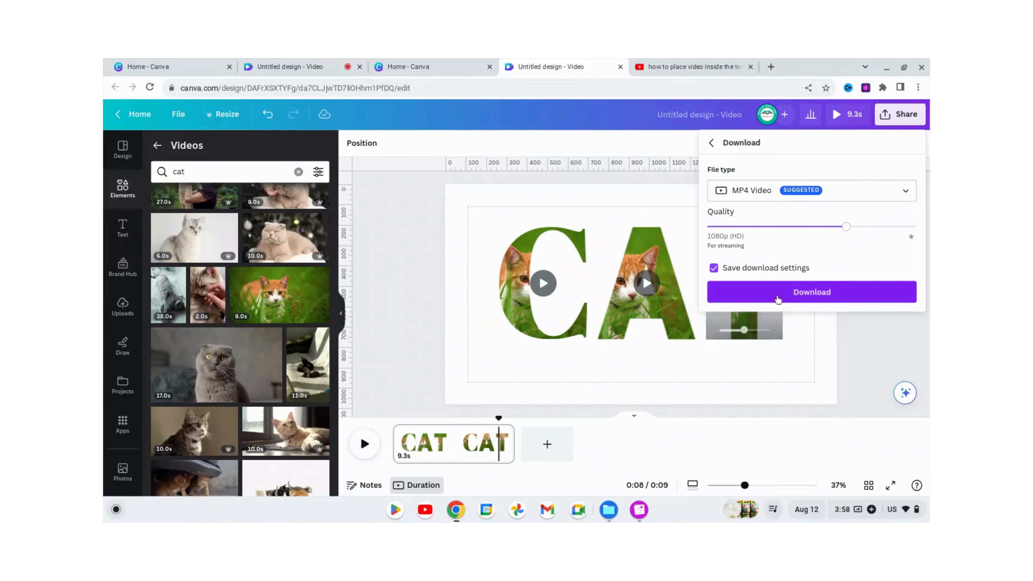
pyautogui.click(805, 296)
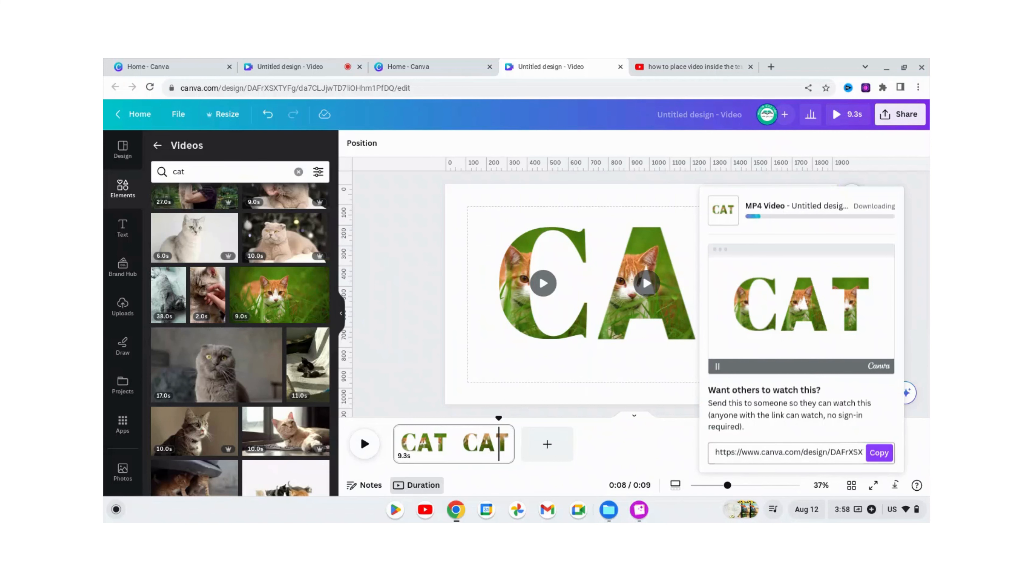
# Clear the "cat" video search and return to the overview of the elements library.
pyautogui.click(171, 171)
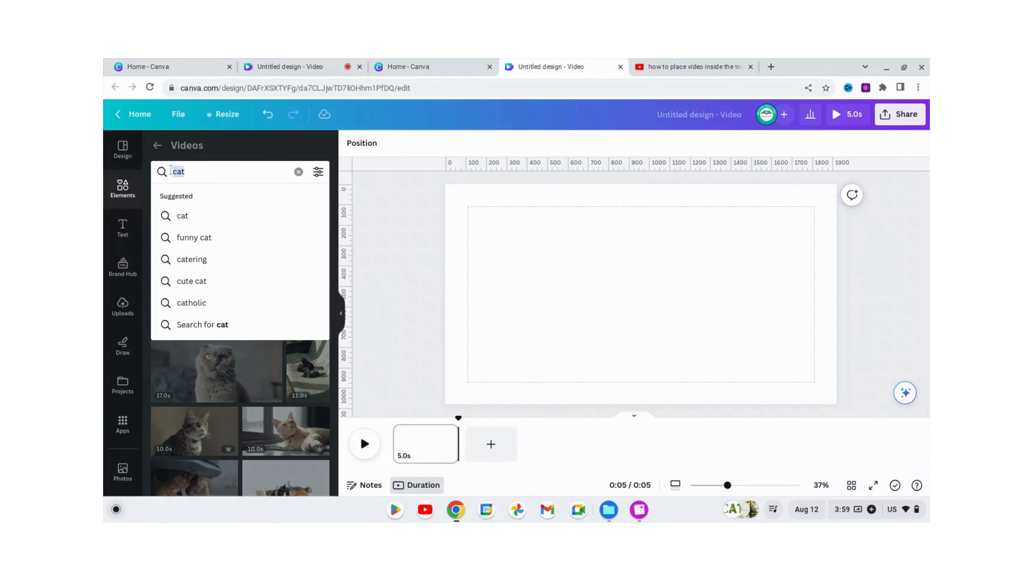
pyautogui.press('BackSpace')
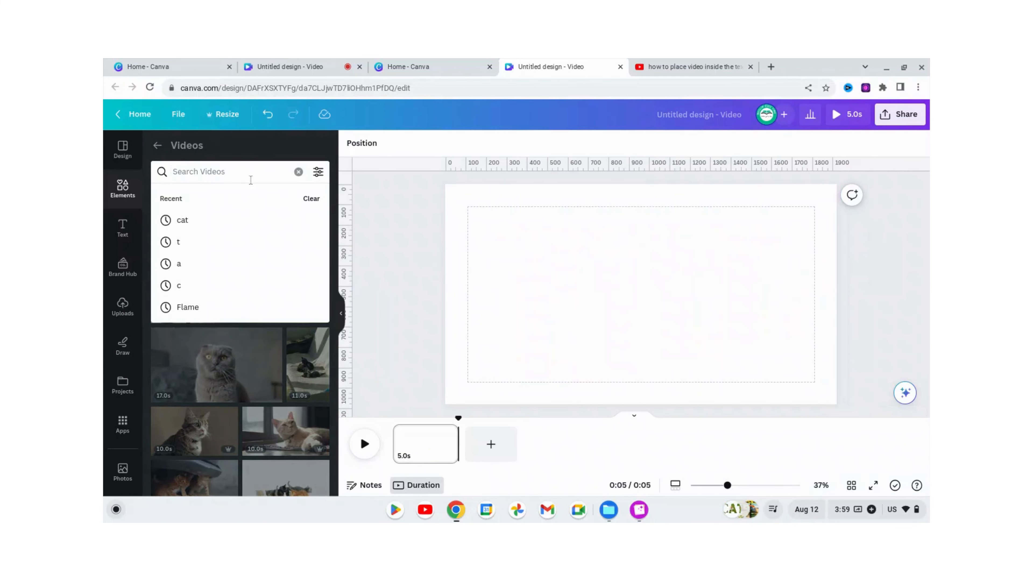
pyautogui.click(159, 148)
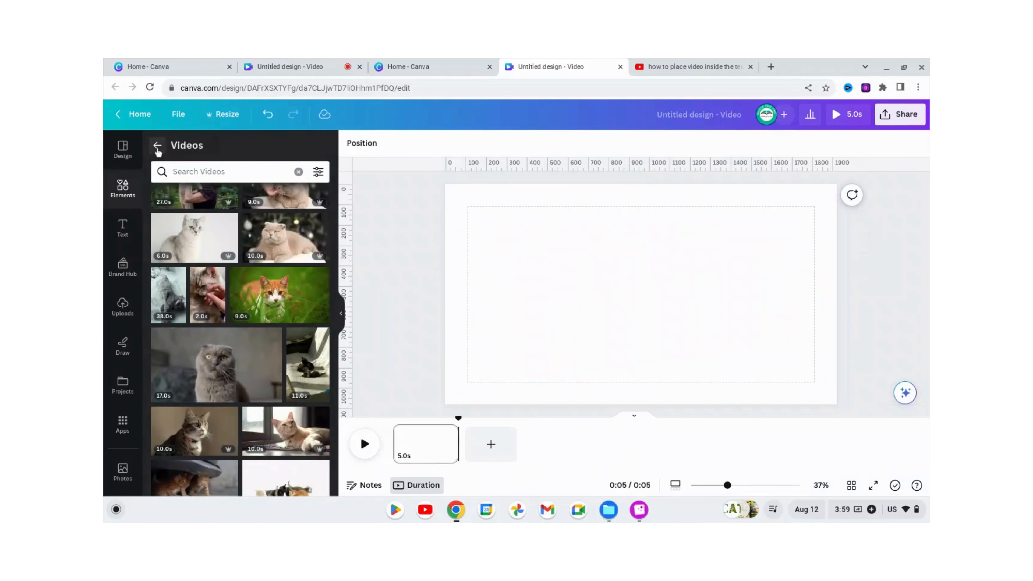
pyautogui.click(158, 148)
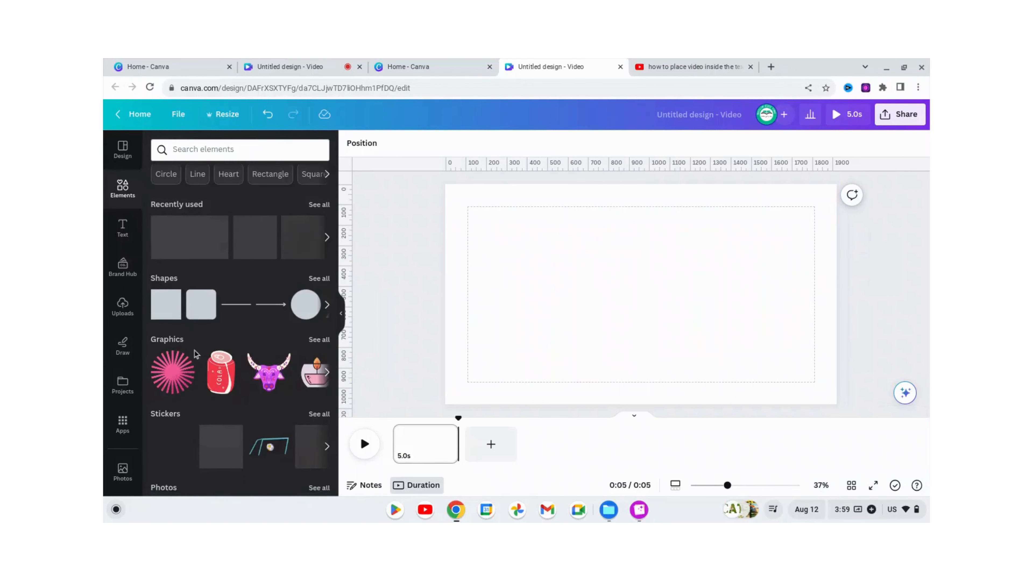
# Open the Frames collection, search it for "f" and place the block capital F frame on the left of the blank page.
pyautogui.scroll(-10, 195, 353)
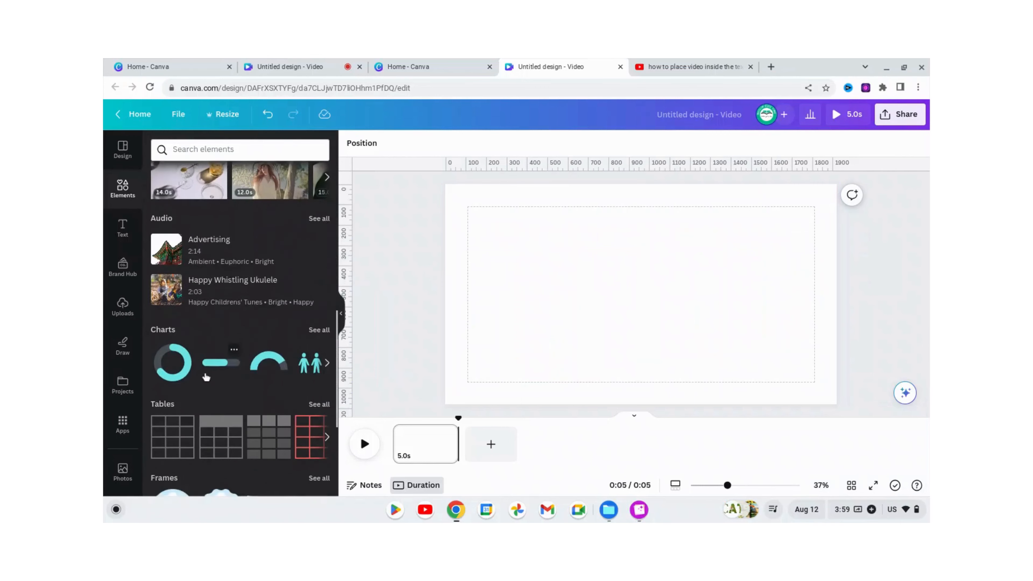
pyautogui.scroll(-3, 206, 378)
pyautogui.click(169, 339)
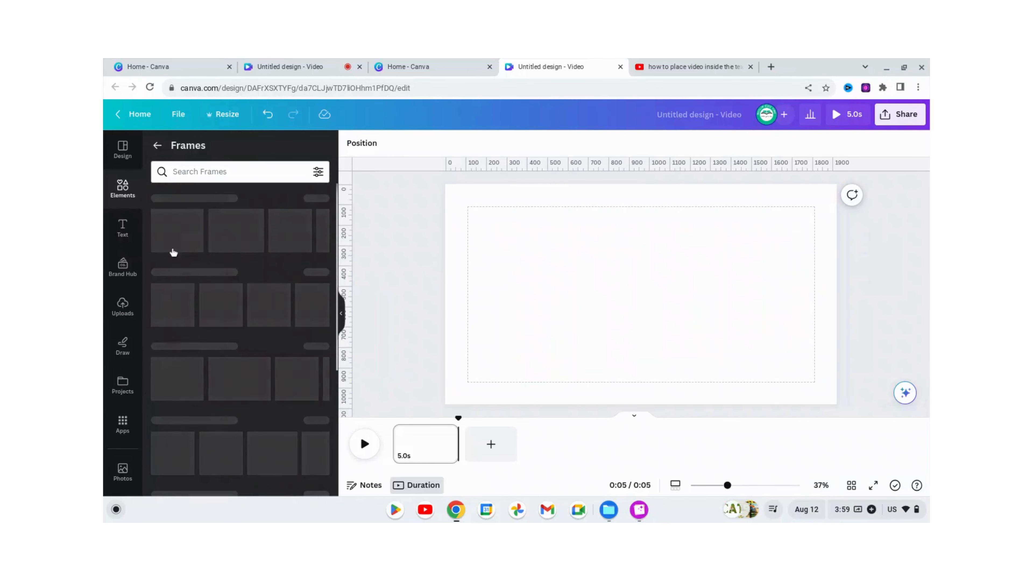
pyautogui.click(179, 170)
pyautogui.write('f')
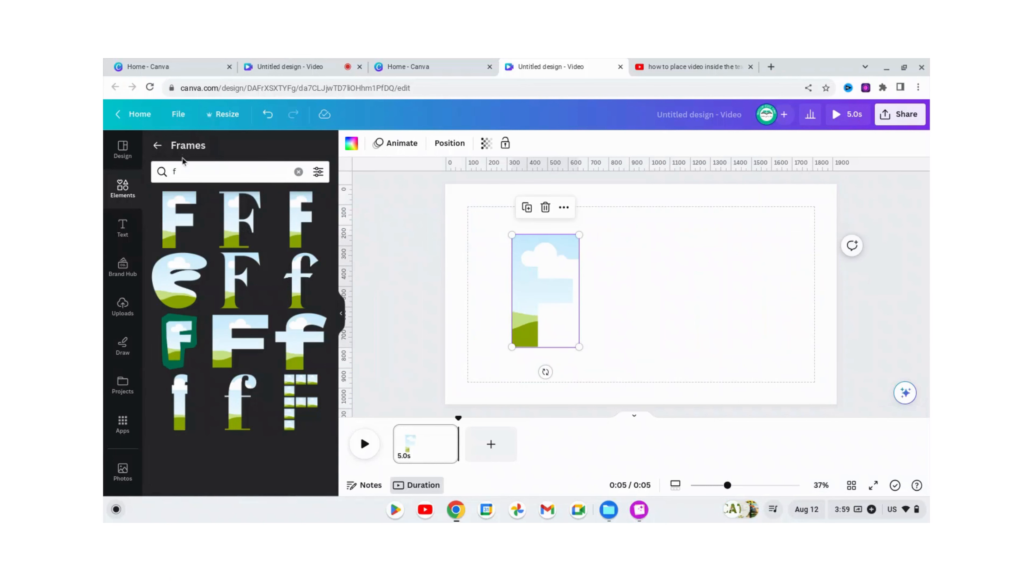
# Search the frames for "i" and place a plain block I frame just right of the F, matching its height.
pyautogui.click(173, 170)
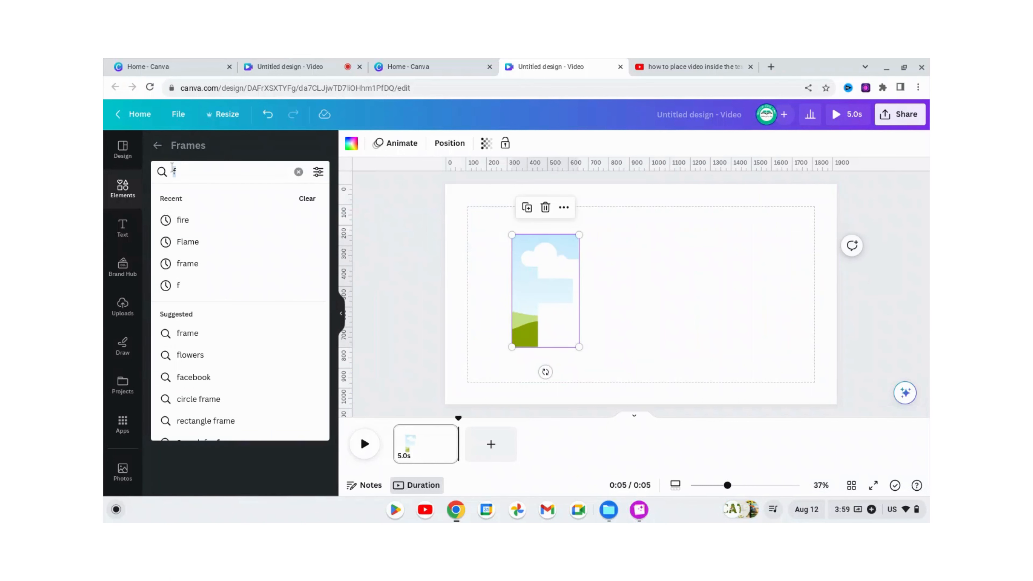
pyautogui.write('f')
pyautogui.press('BackSpace')
pyautogui.write('i')
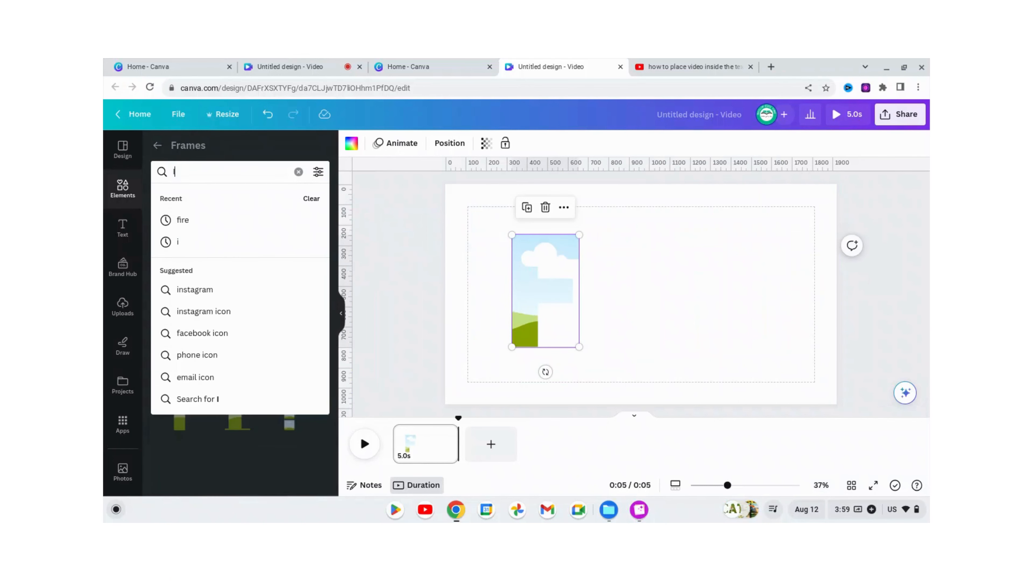
pyautogui.click(182, 246)
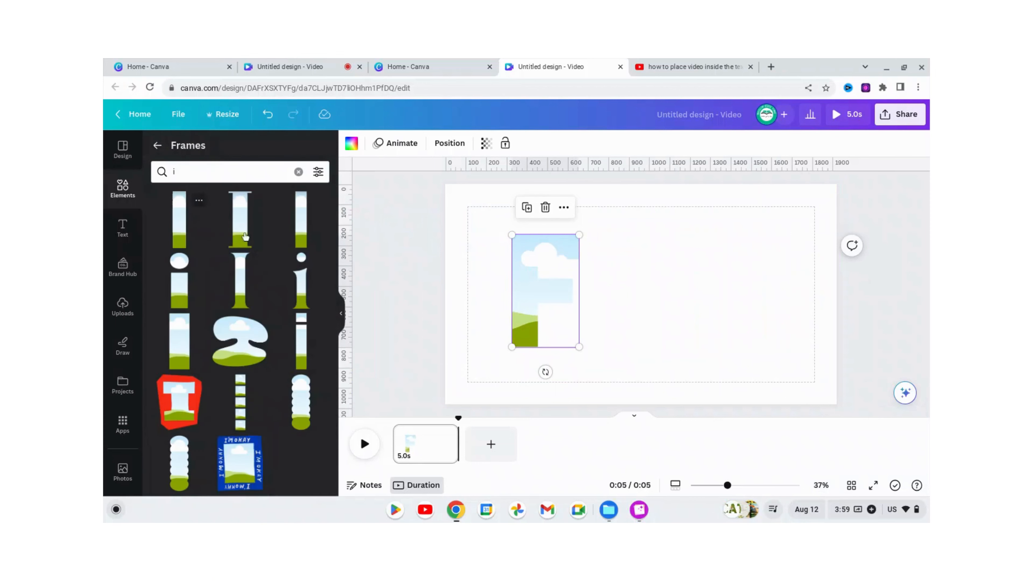
pyautogui.moveTo(624, 276); pyautogui.dragTo(623, 276)
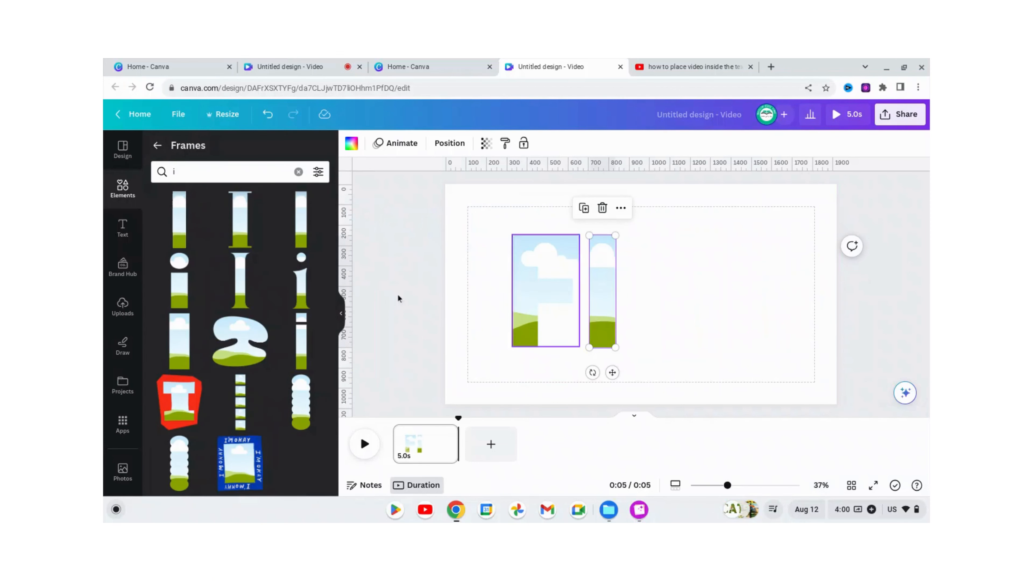
# Search the frames for "r" and place the block capital R frame to the right of the I.
pyautogui.click(186, 175)
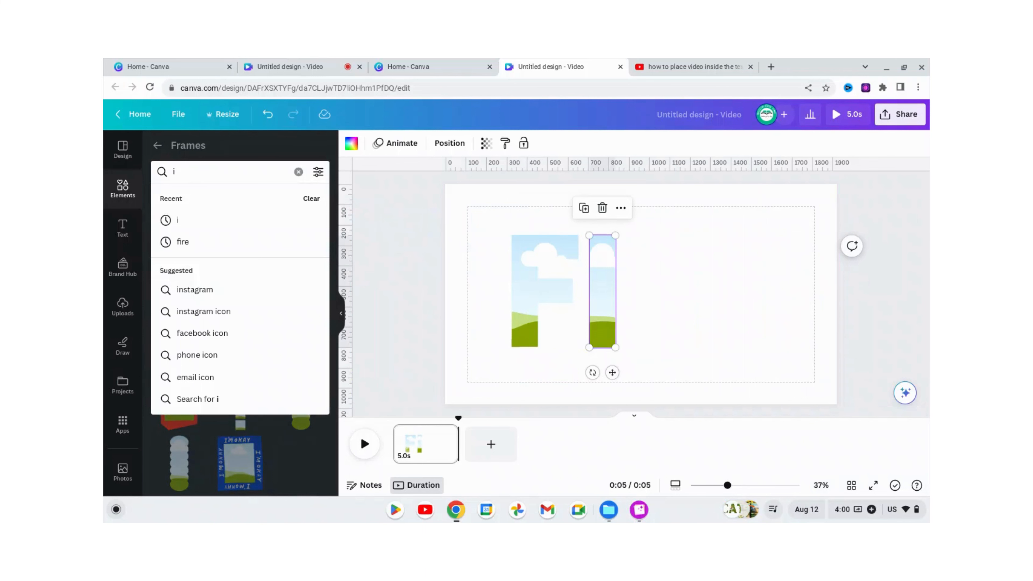
pyautogui.press('BackSpace')
pyautogui.write('R')
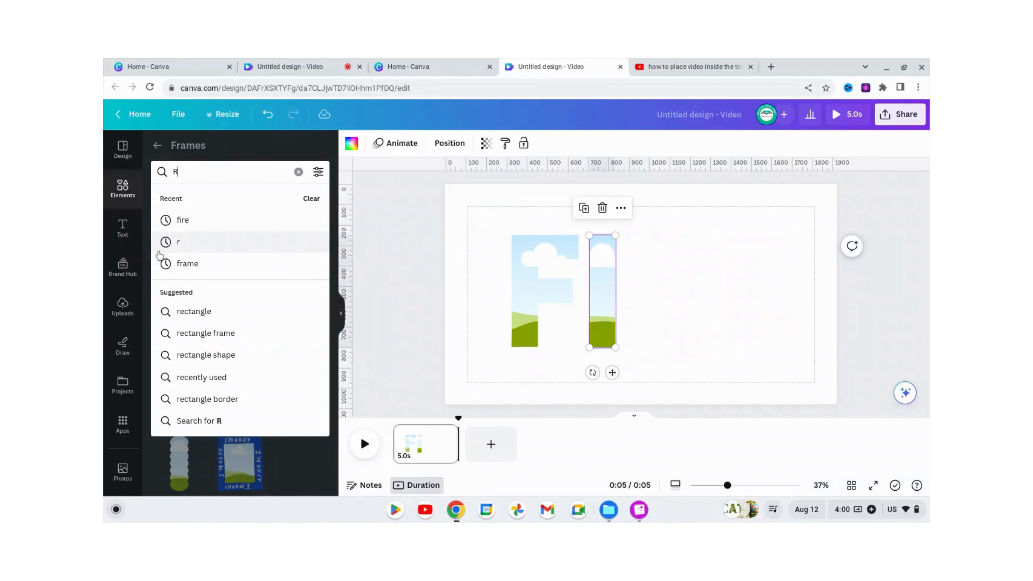
pyautogui.click(180, 245)
pyautogui.click(191, 242)
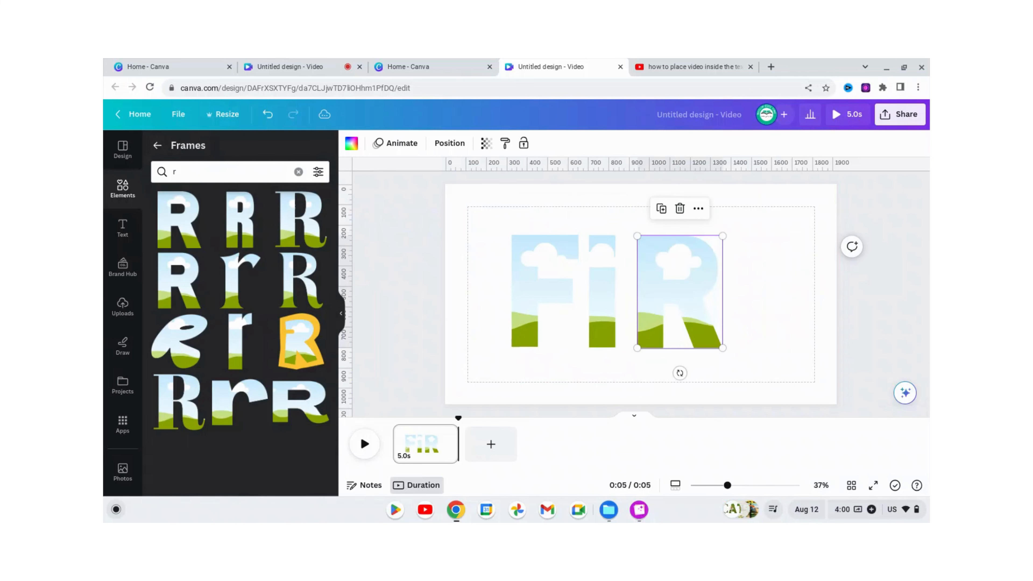
# Add the block capital E frame after the R to complete FIRE, and shift all four letters together to the page's centre.
pyautogui.click(200, 175)
pyautogui.press('BackSpace')
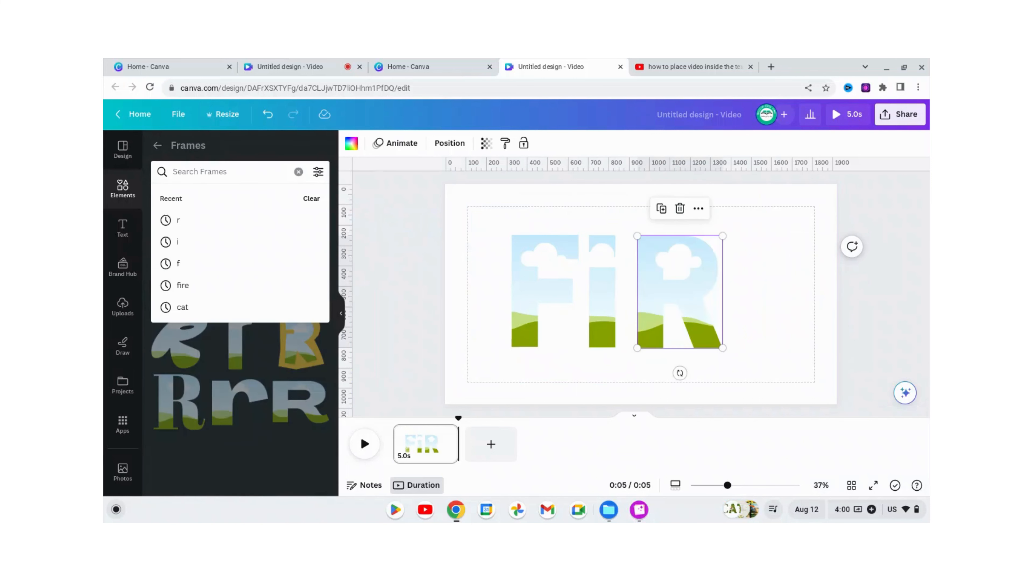
pyautogui.write('E')
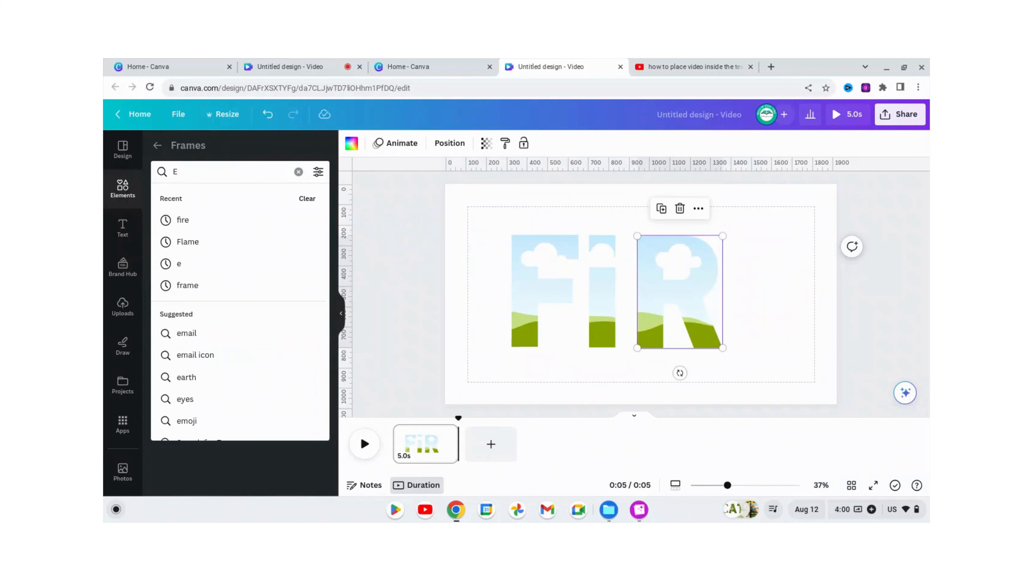
pyautogui.press('Return')
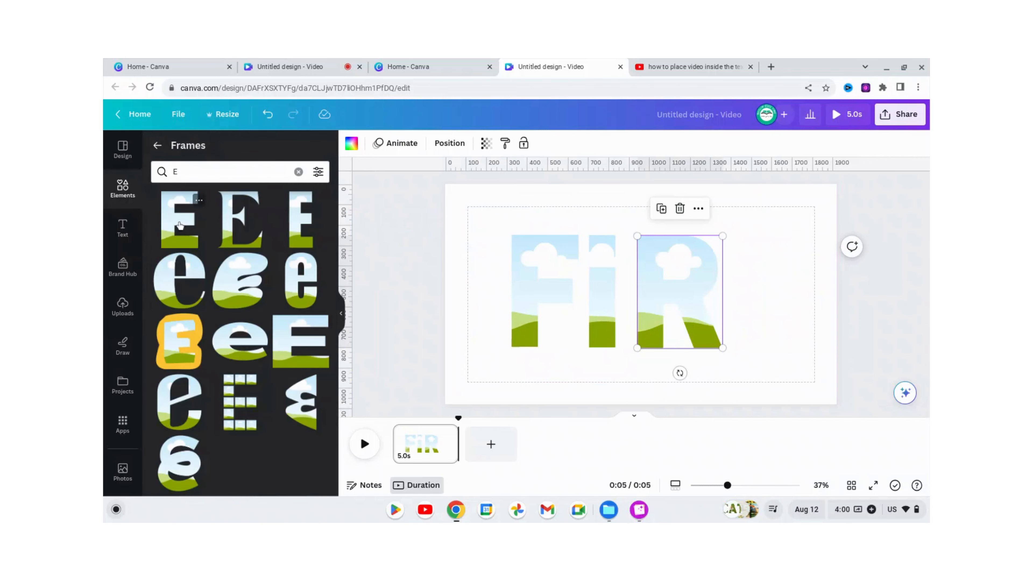
pyautogui.click(179, 225)
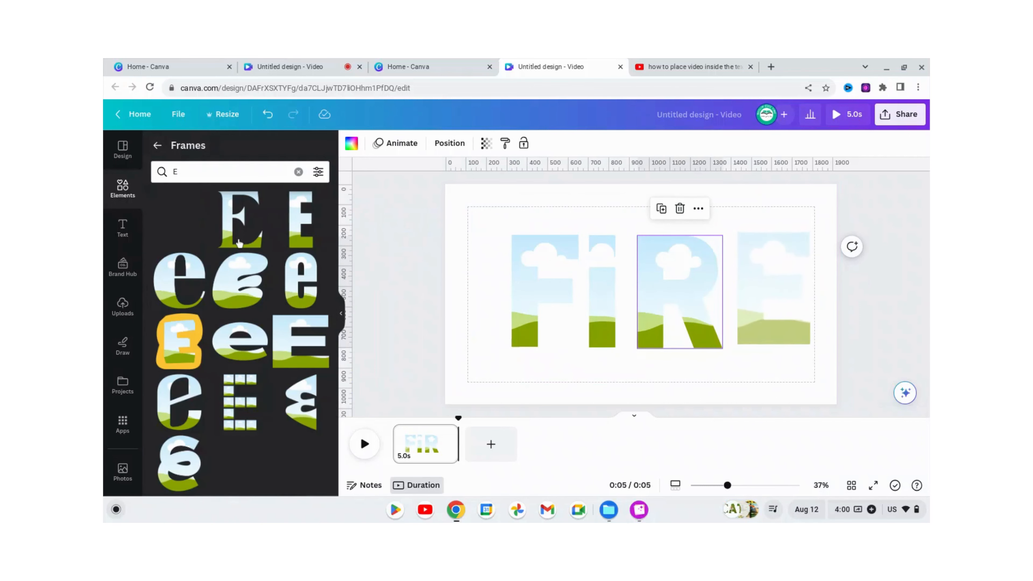
pyautogui.moveTo(803, 367); pyautogui.dragTo(468, 226)
pyautogui.moveTo(661, 305)
pyautogui.mouseDown()
pyautogui.moveTo(646, 302)
pyautogui.moveTo(655, 304)
pyautogui.mouseUp()
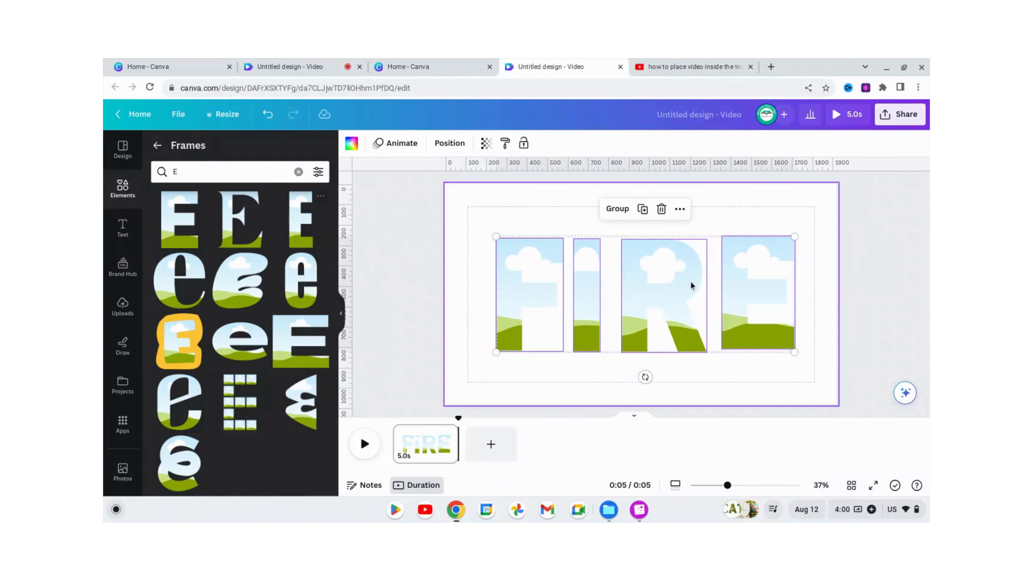
# Leave the frames, open the Photos collection in the elements library and search it for "fire".
pyautogui.click(157, 145)
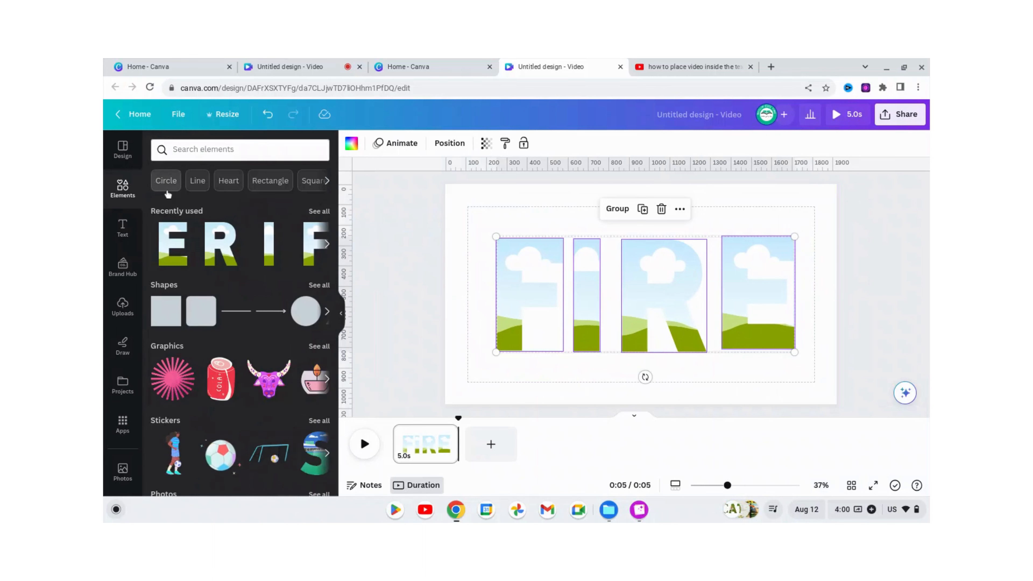
pyautogui.scroll(-2, 231, 231)
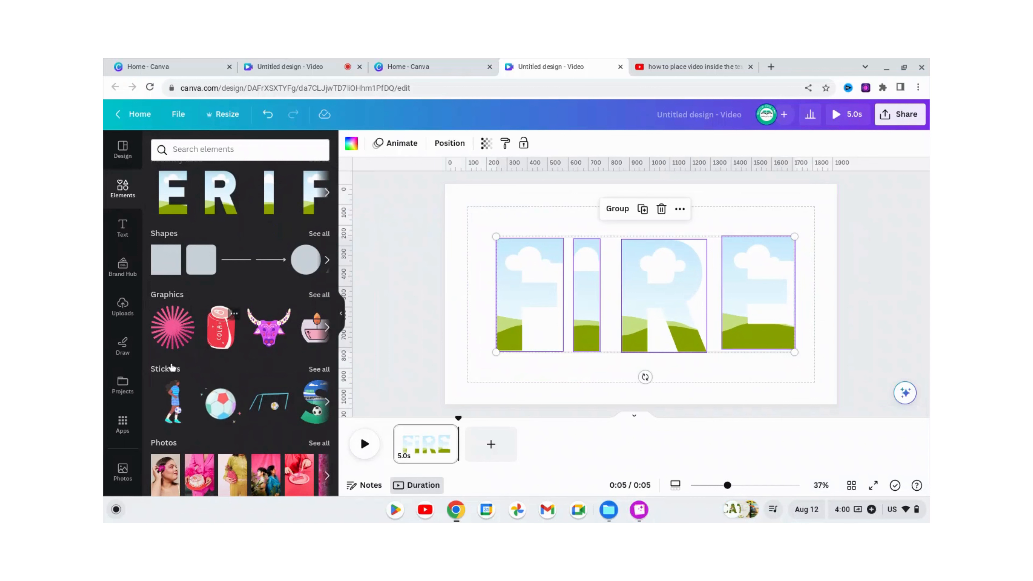
pyautogui.scroll(2, 199, 363)
pyautogui.scroll(-5, 199, 358)
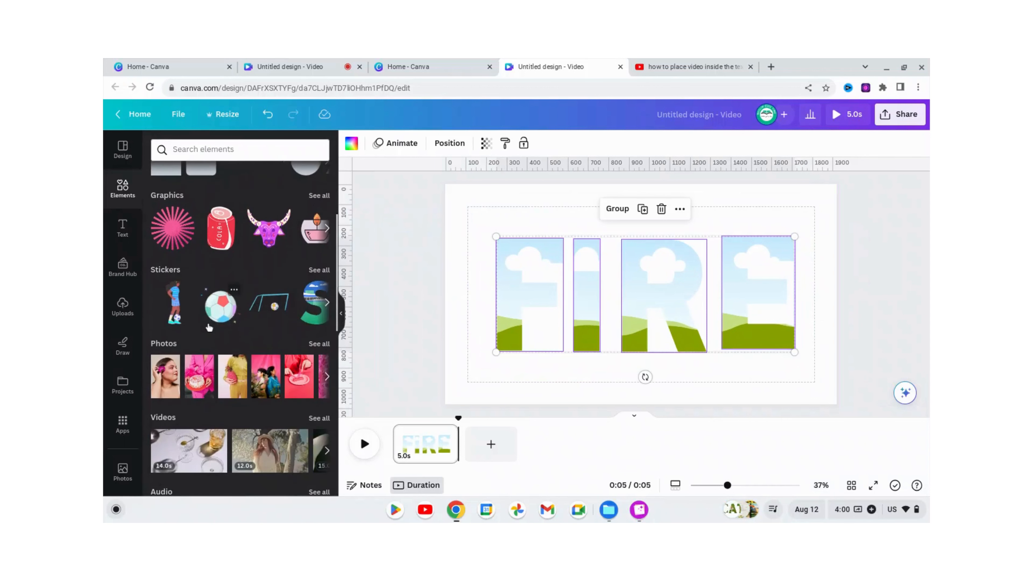
pyautogui.click(162, 344)
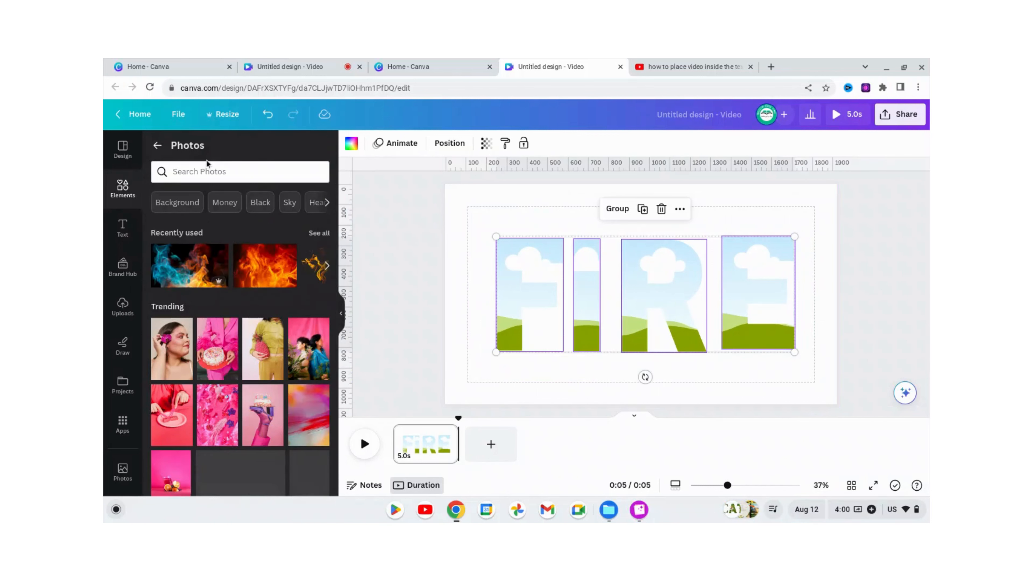
pyautogui.click(191, 175)
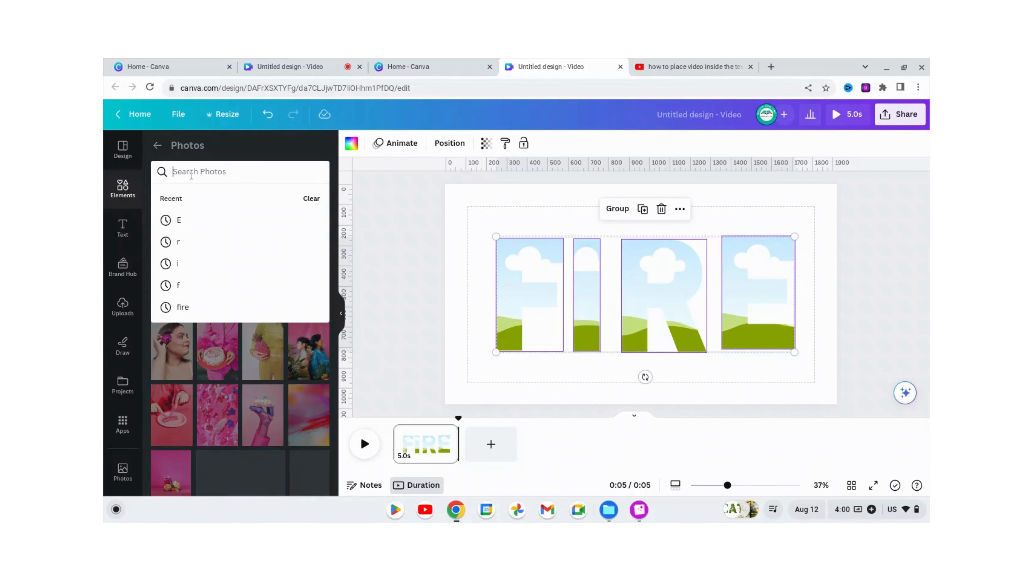
pyautogui.write('fire')
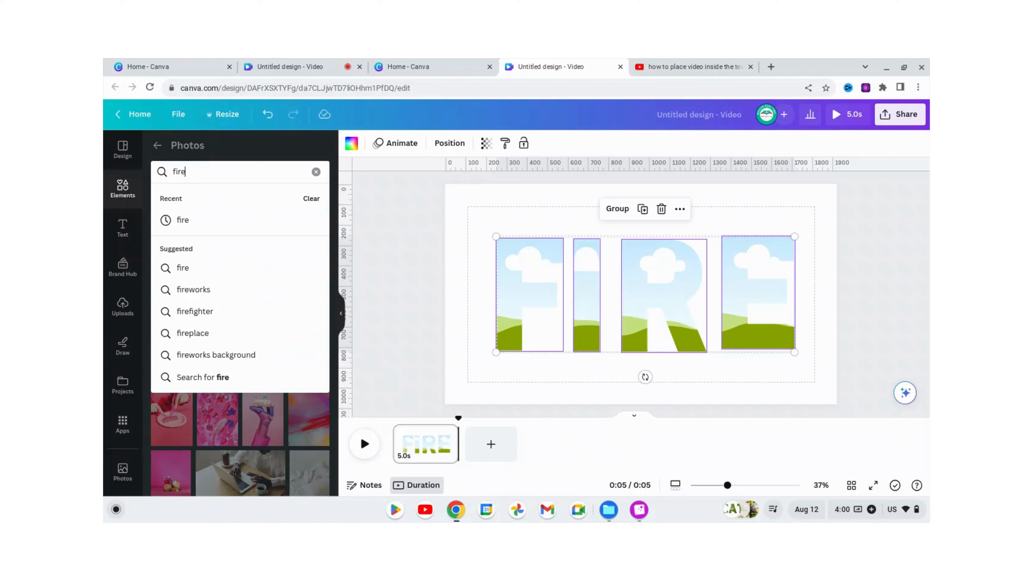
pyautogui.press('Return')
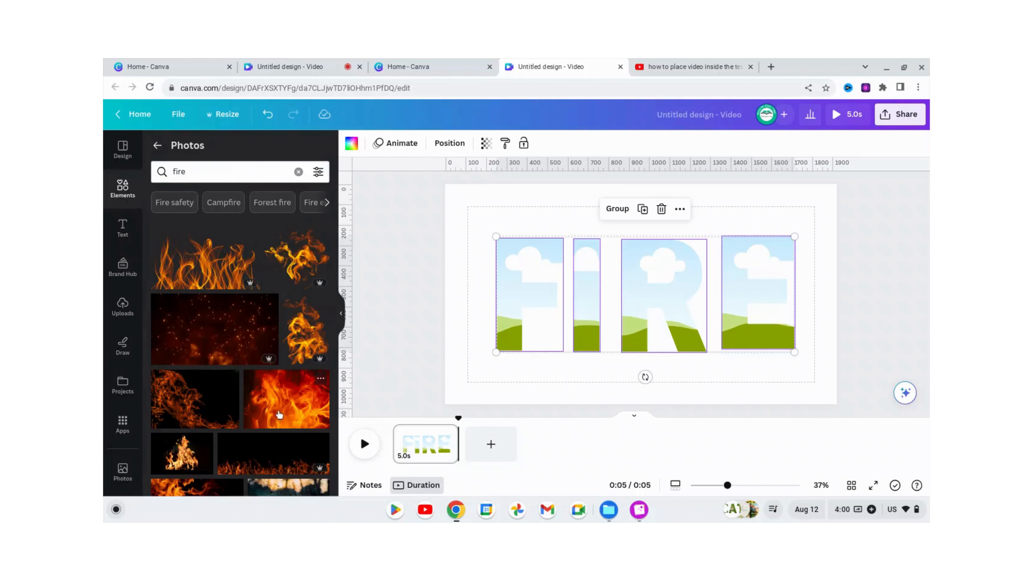
# Fill each of the F, I, R and E frames with the bright red-orange flames photo, and deselect the letters.
pyautogui.scroll(-3, 279, 414)
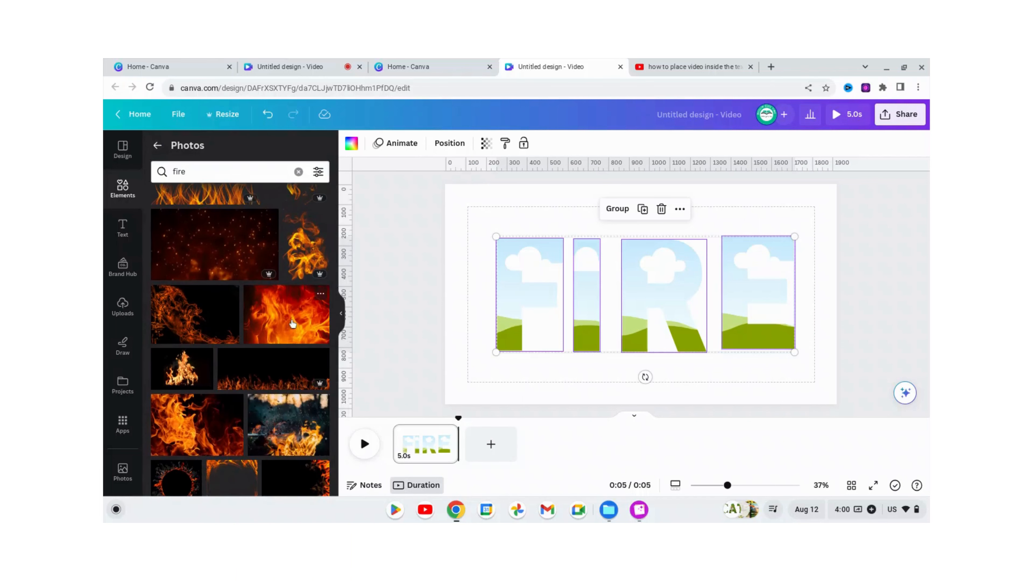
pyautogui.moveTo(285, 324); pyautogui.dragTo(527, 294)
pyautogui.moveTo(288, 329); pyautogui.dragTo(585, 299)
pyautogui.moveTo(304, 328); pyautogui.dragTo(661, 301)
pyautogui.moveTo(270, 326); pyautogui.dragTo(757, 372)
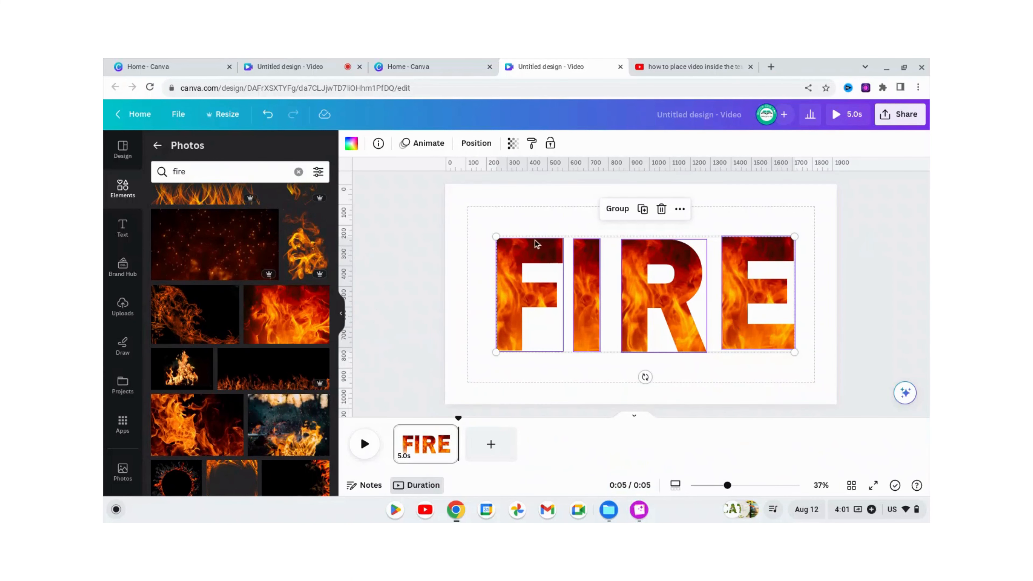
pyautogui.click(524, 232)
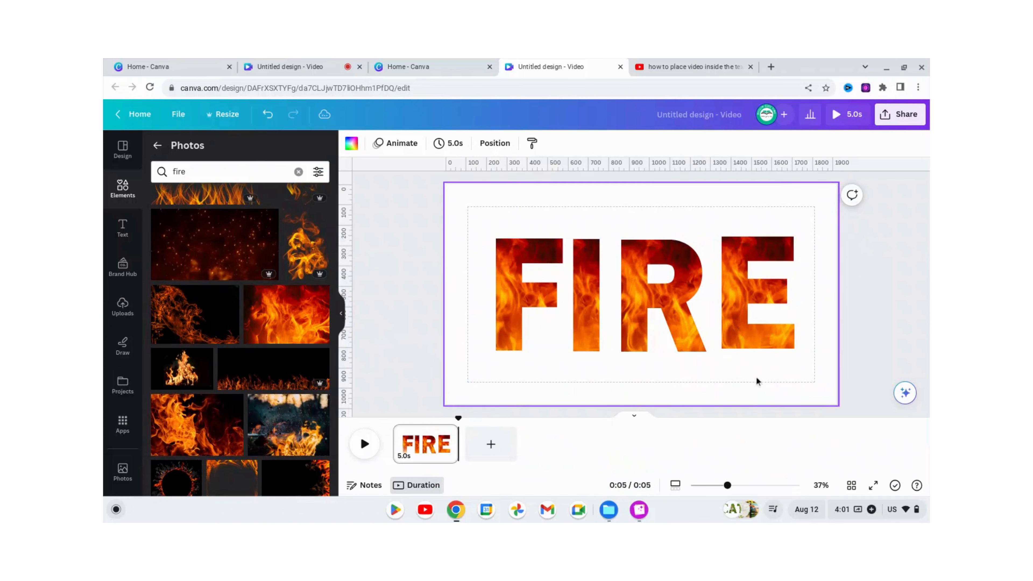
# Select all four FIRE letters, scale them down together to about three quarters of their size and recentre them on the page.
pyautogui.moveTo(805, 369)
pyautogui.mouseDown()
pyautogui.moveTo(475, 265)
pyautogui.moveTo(483, 248)
pyautogui.moveTo(791, 351)
pyautogui.moveTo(789, 362)
pyautogui.mouseUp()
pyautogui.click(489, 229)
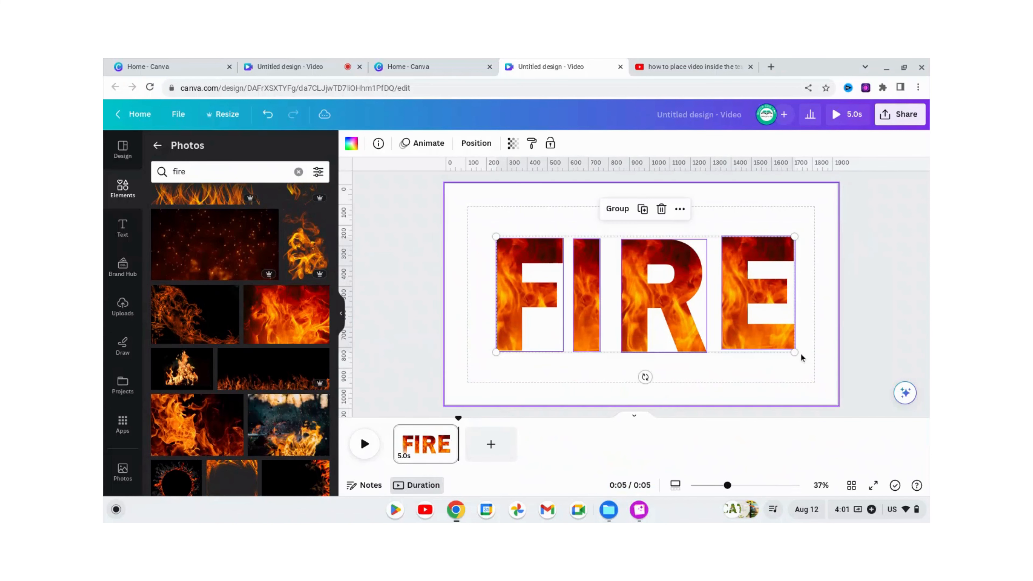
pyautogui.moveTo(794, 352); pyautogui.dragTo(731, 302)
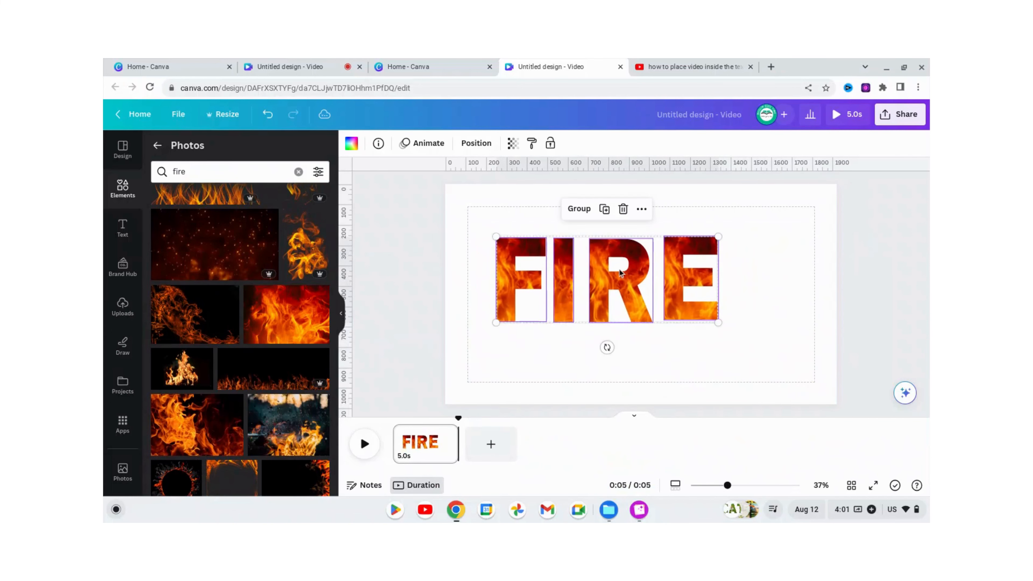
pyautogui.moveTo(614, 273); pyautogui.dragTo(646, 279)
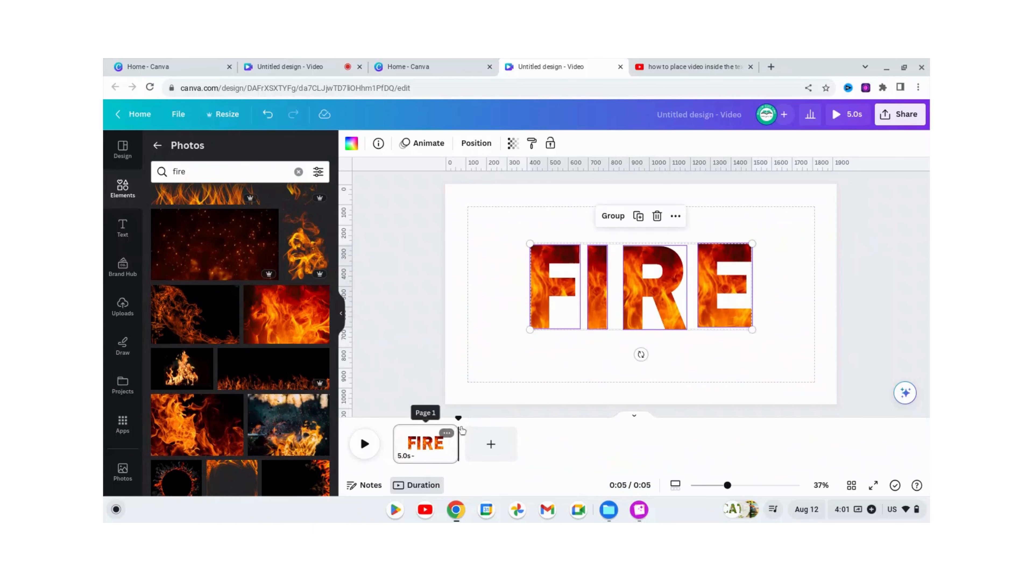
# Play the page to preview the FIRE design, pausing near the end.
pyautogui.click(365, 444)
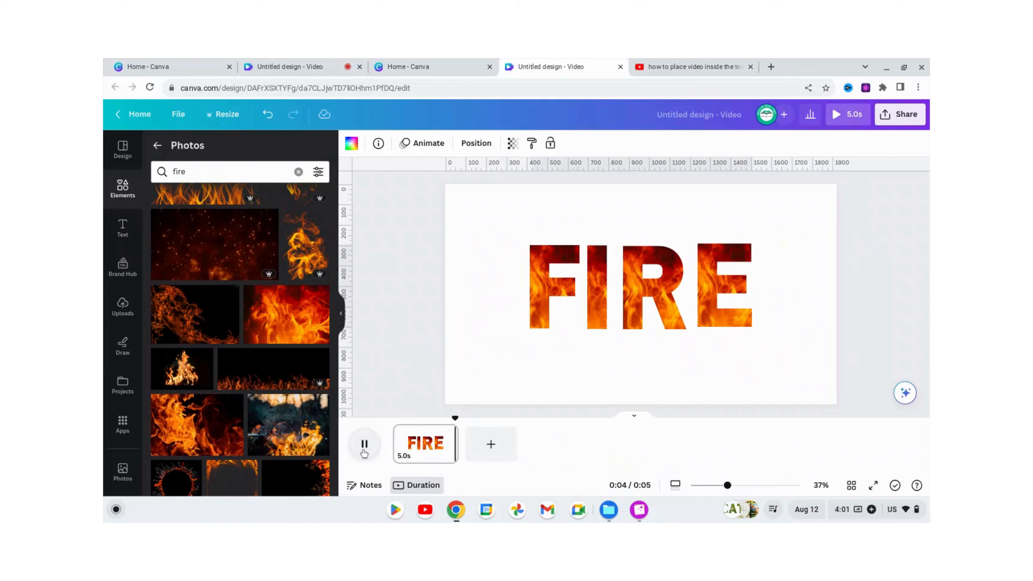
pyautogui.click(364, 450)
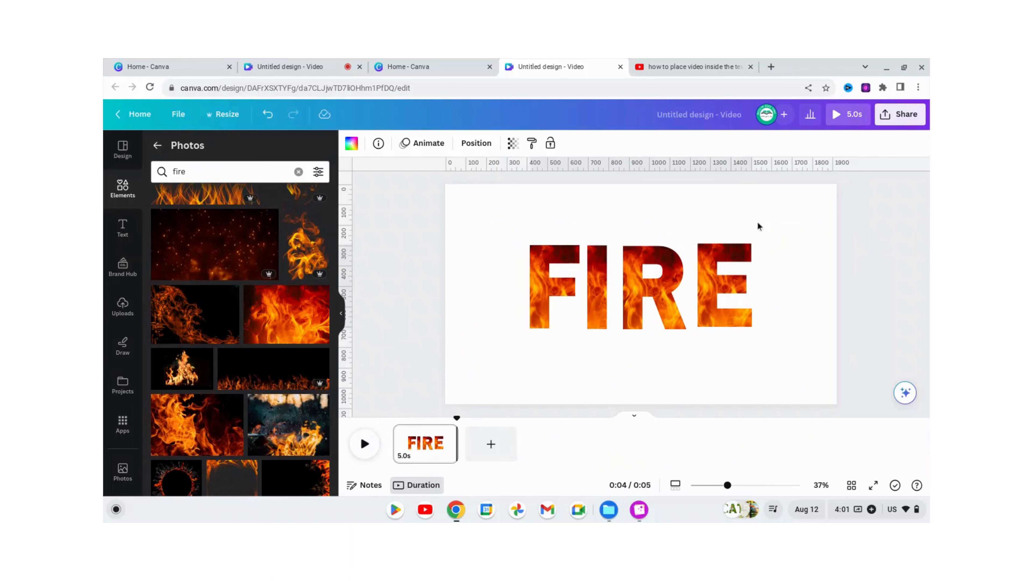
# Download the FIRE design as a PNG image at 1,920 × 1,080 px.
pyautogui.click(902, 118)
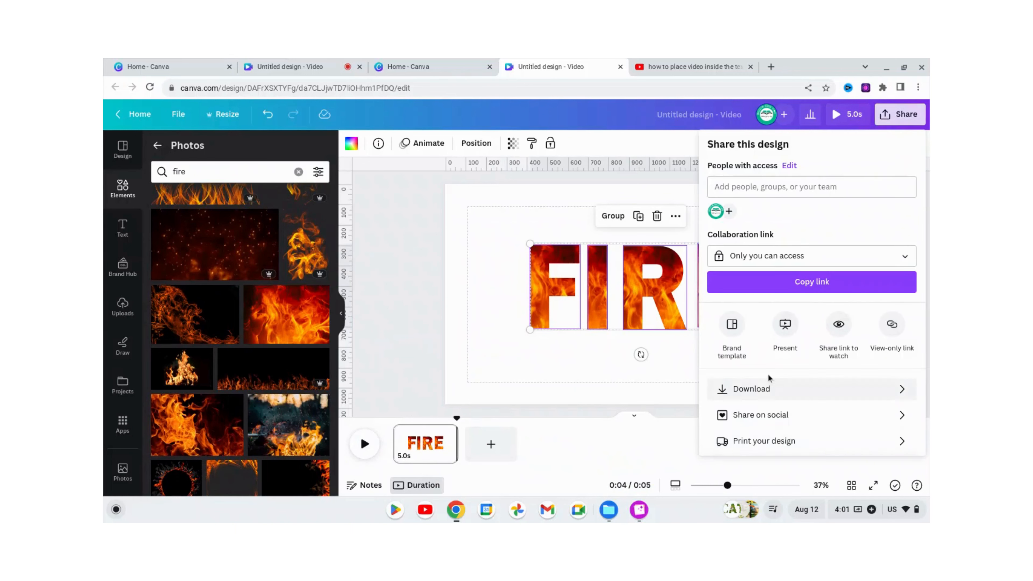
pyautogui.click(751, 389)
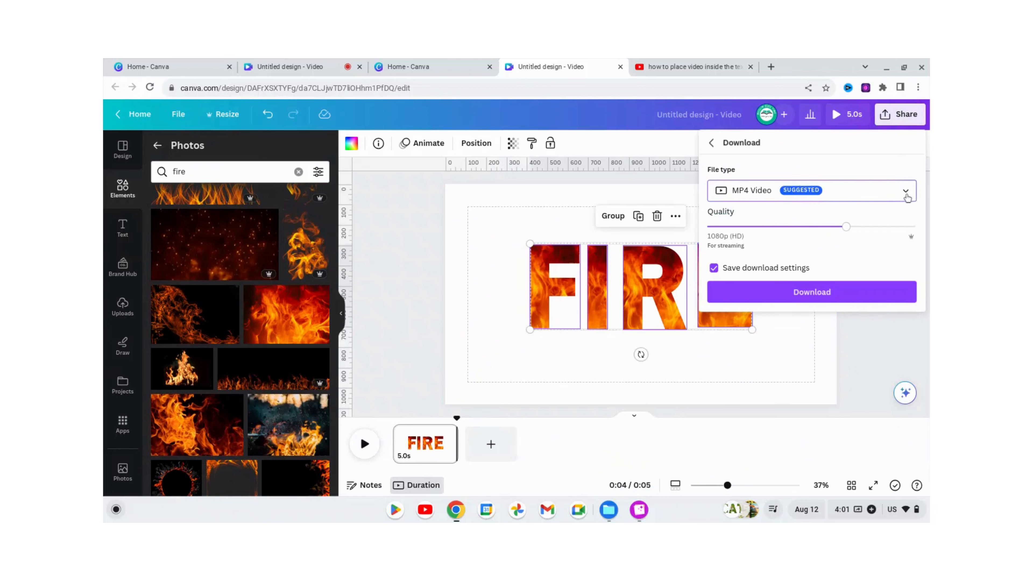
pyautogui.click(878, 197)
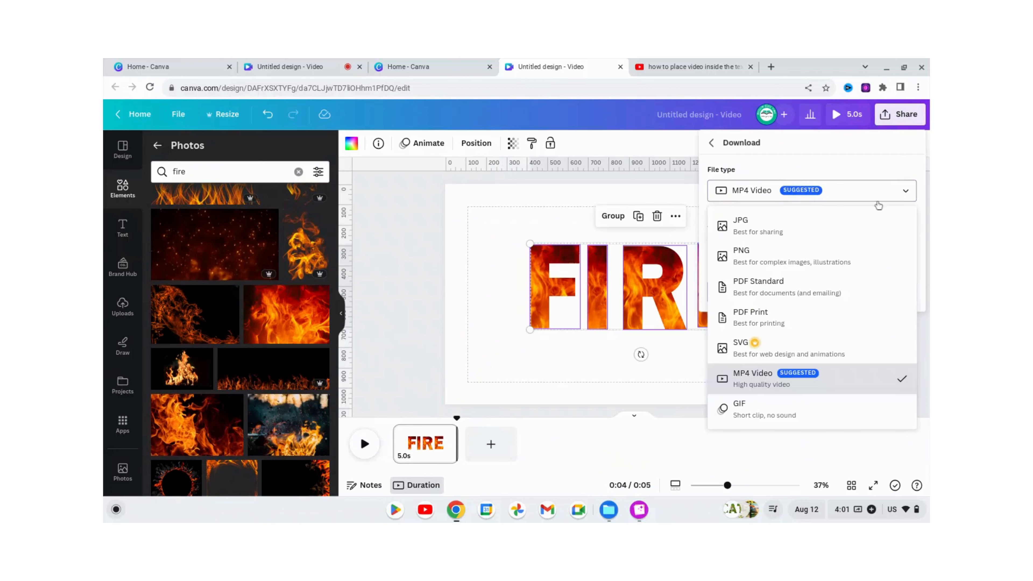
pyautogui.click(752, 257)
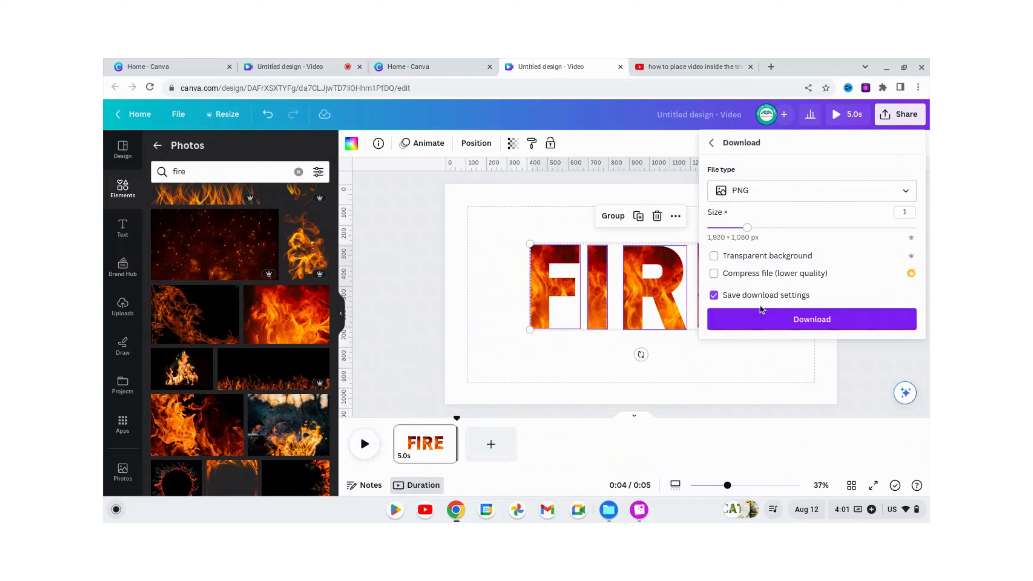
pyautogui.click(797, 320)
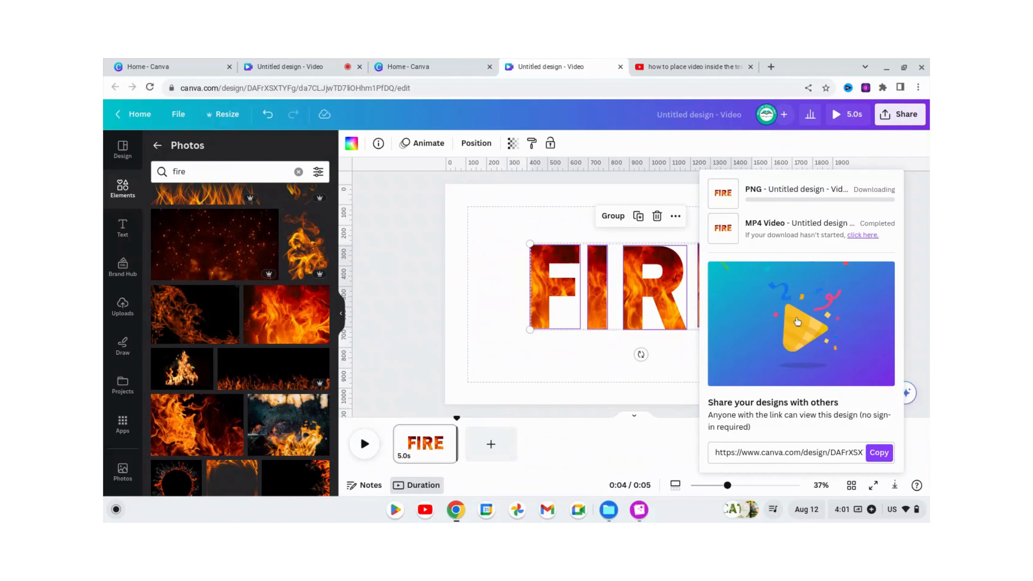